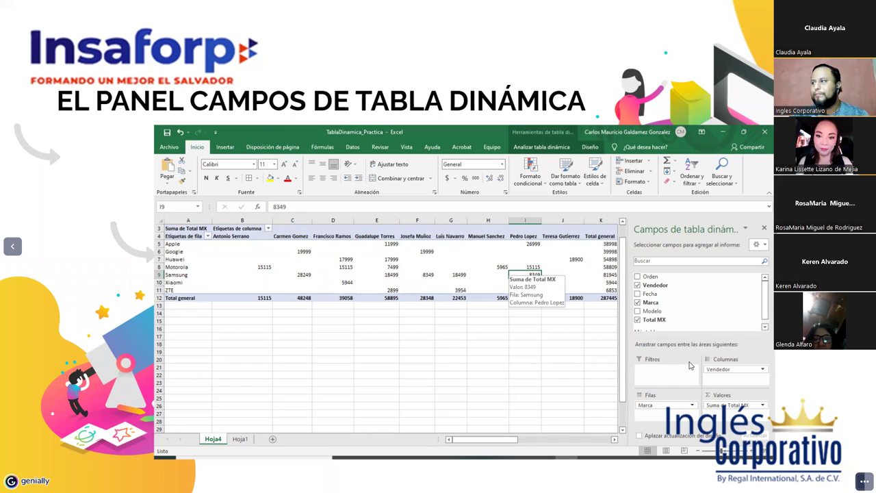
pyautogui.press('Right')
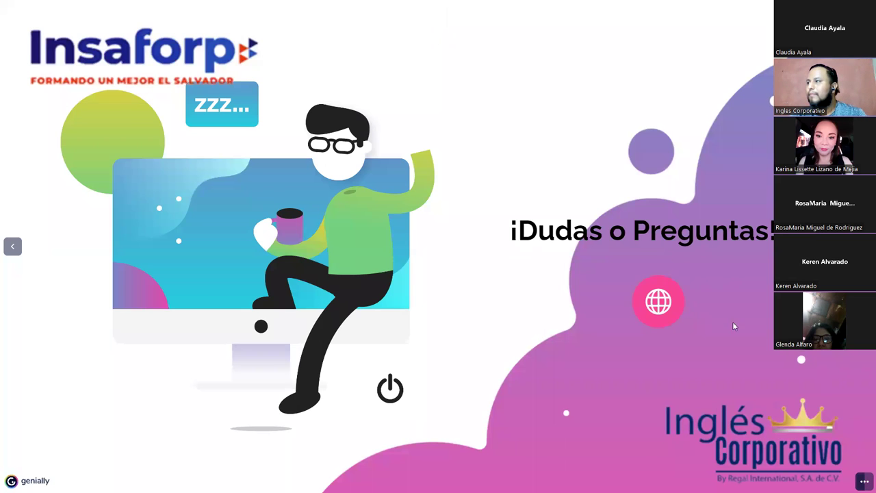
pyautogui.press('Right')
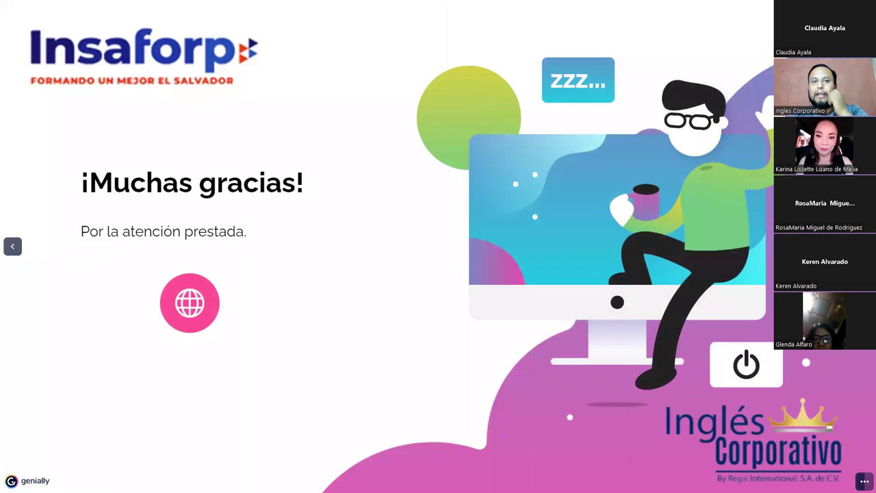
pyautogui.click(12, 246)
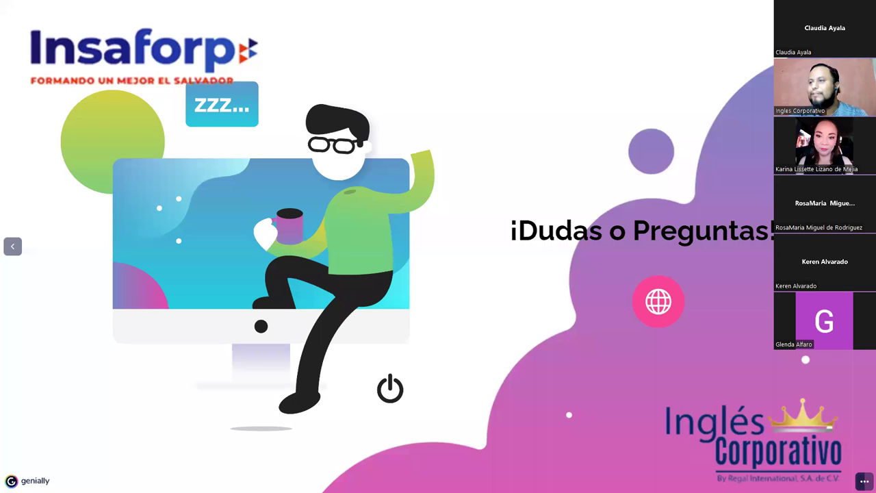
# Switch to the Excel workbook and clear the consolidated seller summary in I3:M8 of Hoja 1
pyautogui.hotkey('alt', 'Tab')
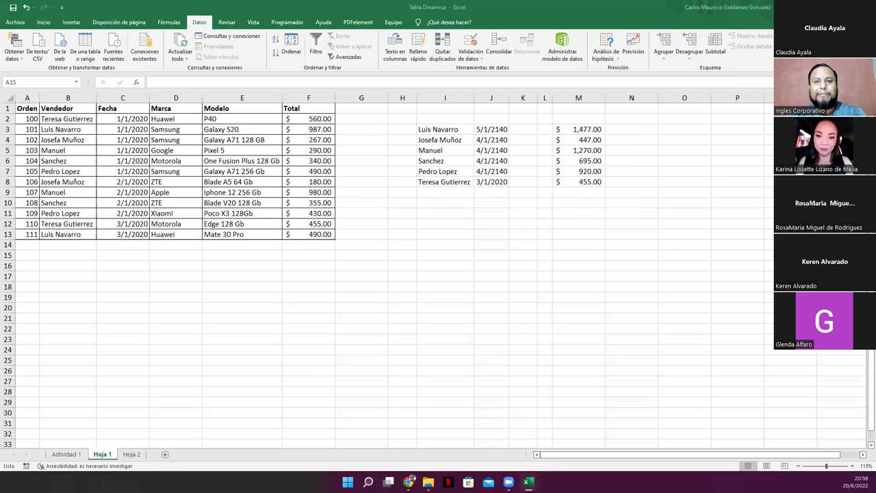
pyautogui.click(440, 129)
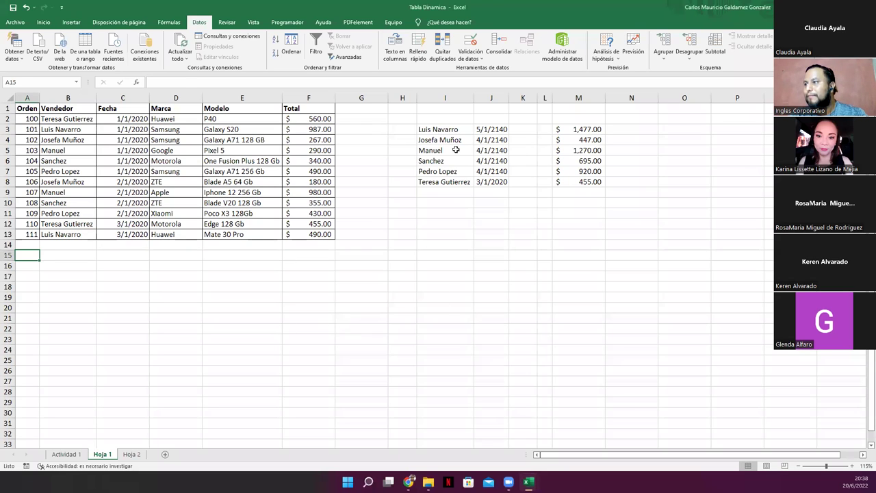
pyautogui.moveTo(524, 156); pyautogui.dragTo(579, 181)
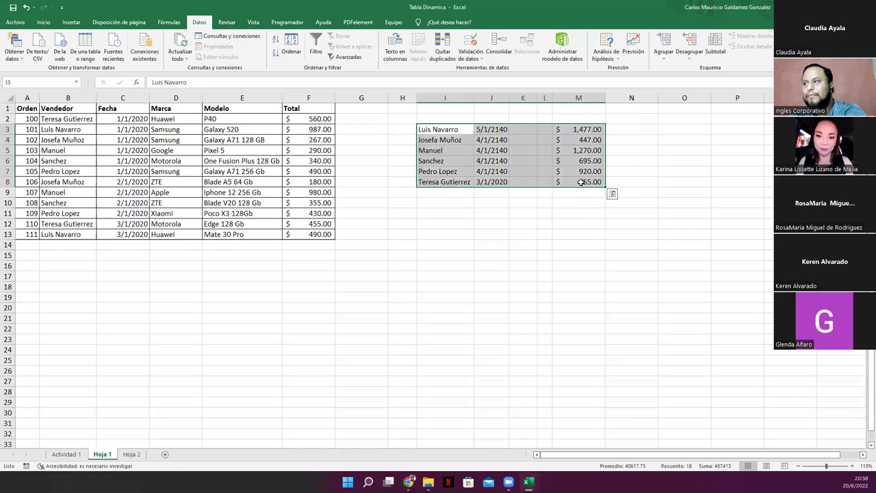
pyautogui.press('Delete')
pyautogui.click(157, 307)
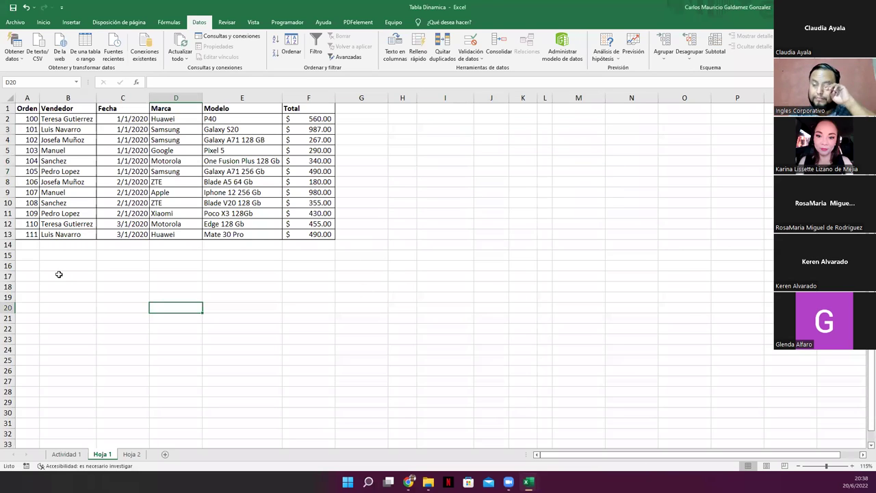
# Extend the Orden series in column A down to order 129 in row 31
pyautogui.moveTo(31, 203); pyautogui.dragTo(32, 398)
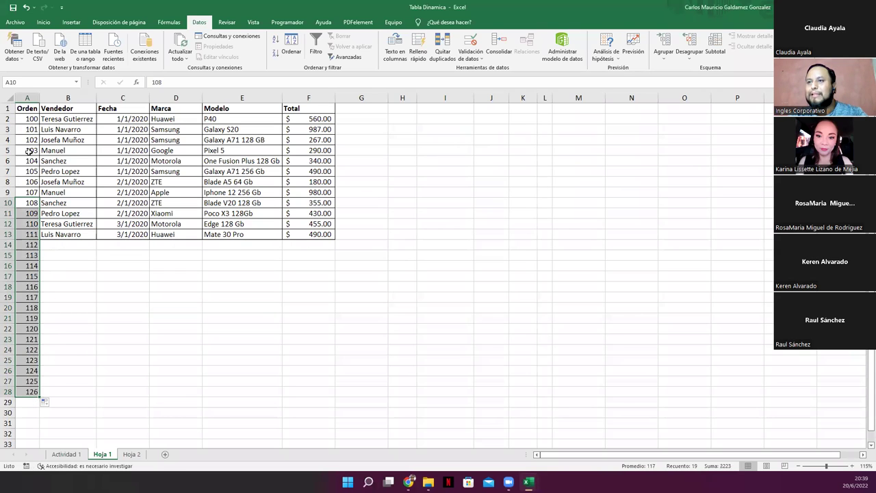
pyautogui.moveTo(26, 119); pyautogui.dragTo(35, 423)
pyautogui.moveTo(27, 119); pyautogui.dragTo(28, 430)
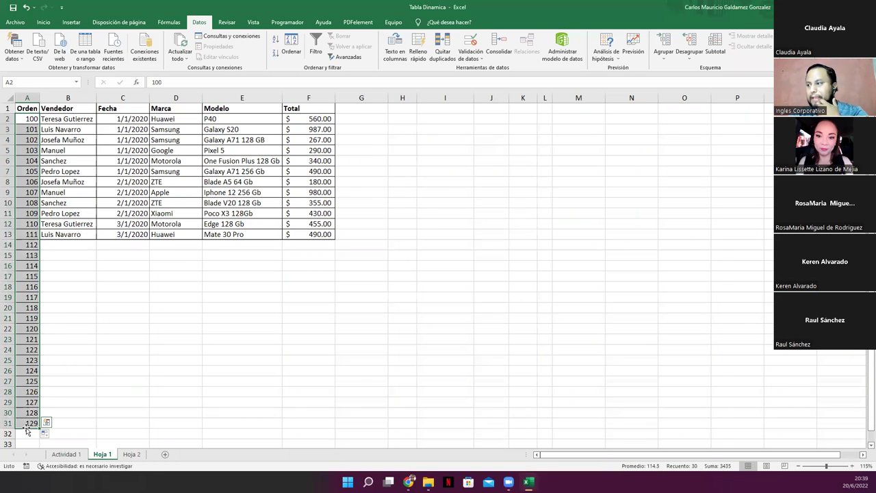
# Copy the Vendedor entries from B2:B13 into the empty cells B14:B25
pyautogui.moveTo(67, 119); pyautogui.dragTo(62, 234)
pyautogui.hotkey('ctrl', 'c')
pyautogui.click(68, 244)
pyautogui.hotkey('ctrl', 'v')
pyautogui.hotkey('ctrl', 'c')
pyautogui.click(68, 328)
pyautogui.hotkey('ctrl', 'v')
# Copy the sellers in B6:B11 into B26:B31 to complete the Vendedor column
pyautogui.moveTo(61, 159); pyautogui.dragTo(61, 214)
pyautogui.hotkey('ctrl', 'c')
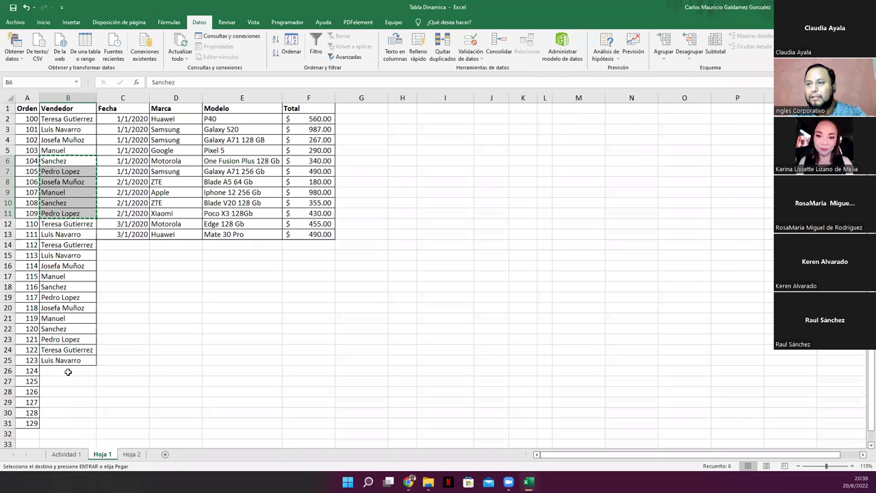
pyautogui.click(63, 373)
pyautogui.hotkey('ctrl', 'v')
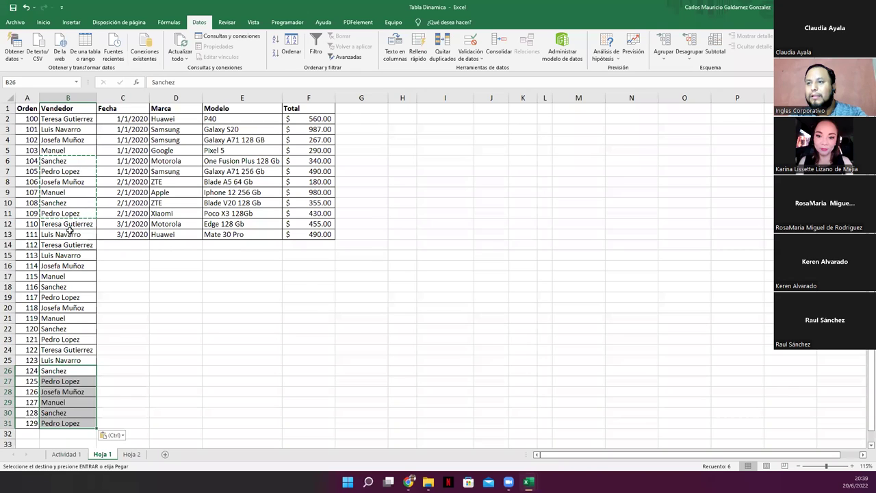
pyautogui.moveTo(69, 224); pyautogui.dragTo(69, 234)
pyautogui.hotkey('ctrl', 'c')
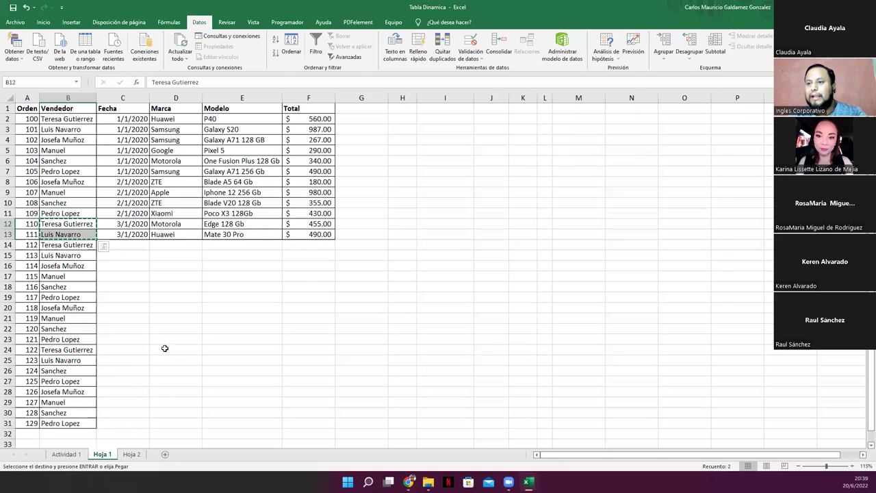
pyautogui.press('Escape')
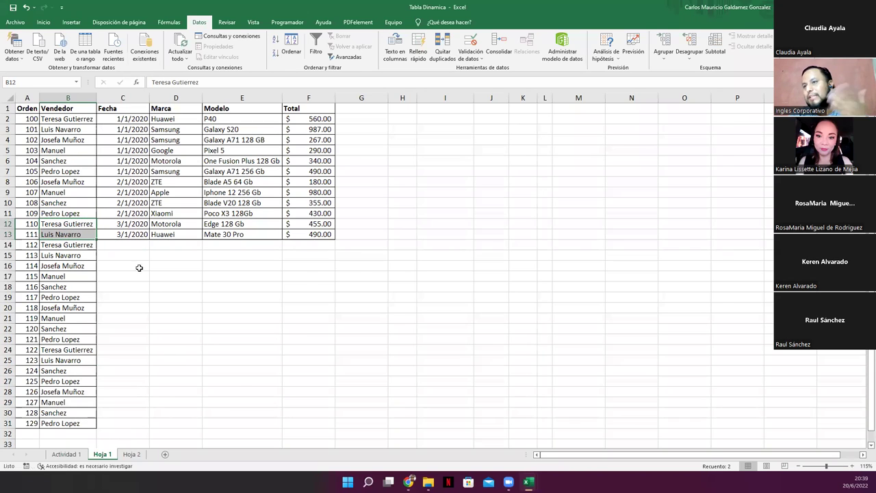
# Copy the date 3/1/2020 from C13 into C14:C21 of the Fecha column
pyautogui.click(134, 215)
pyautogui.moveTo(134, 223); pyautogui.dragTo(114, 234)
pyautogui.click(121, 236)
pyautogui.hotkey('ctrl', 'c')
pyautogui.click(125, 244)
pyautogui.moveTo(125, 244); pyautogui.dragTo(125, 319)
pyautogui.hotkey('ctrl', 'v')
# Enter the date 4/1/2020 in C22 and copy it into C23:C28
pyautogui.click(118, 329)
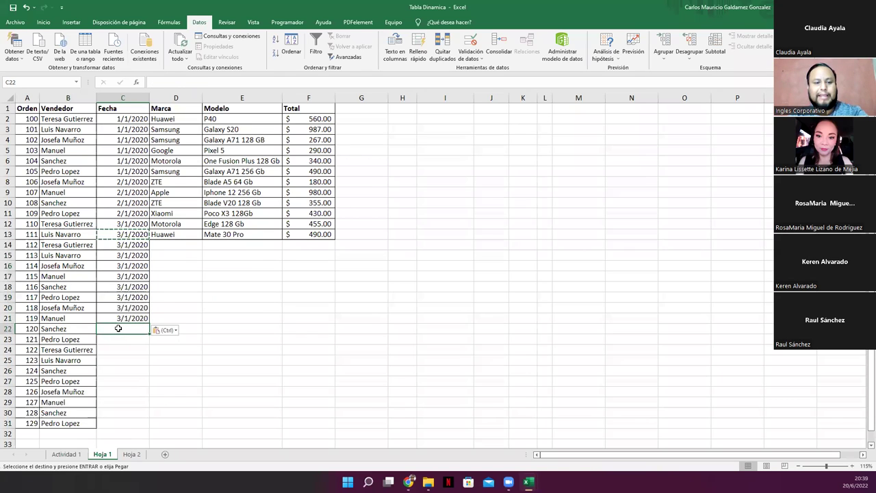
pyautogui.hotkey('ctrl', 'v')
pyautogui.write('4/1/2020')
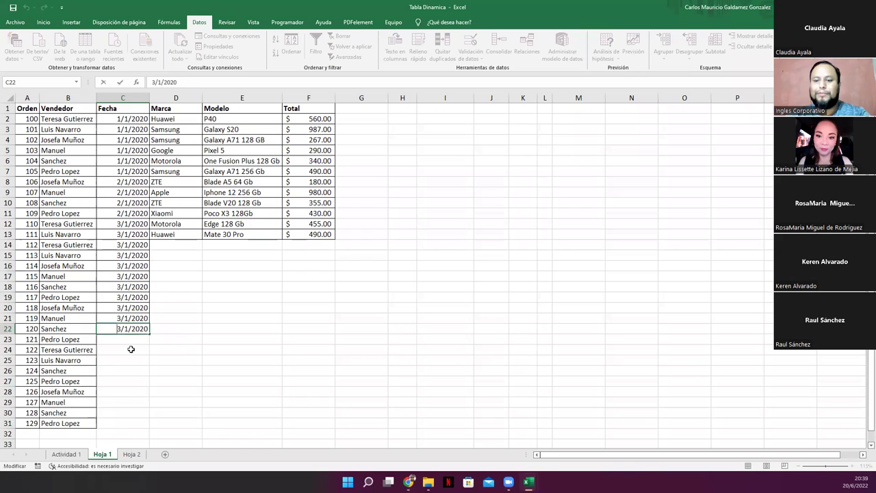
pyautogui.press('Return')
pyautogui.click(127, 328)
pyautogui.hotkey('ctrl', 'c')
pyautogui.moveTo(127, 338); pyautogui.dragTo(124, 391)
pyautogui.hotkey('ctrl', 'v')
pyautogui.click(119, 404)
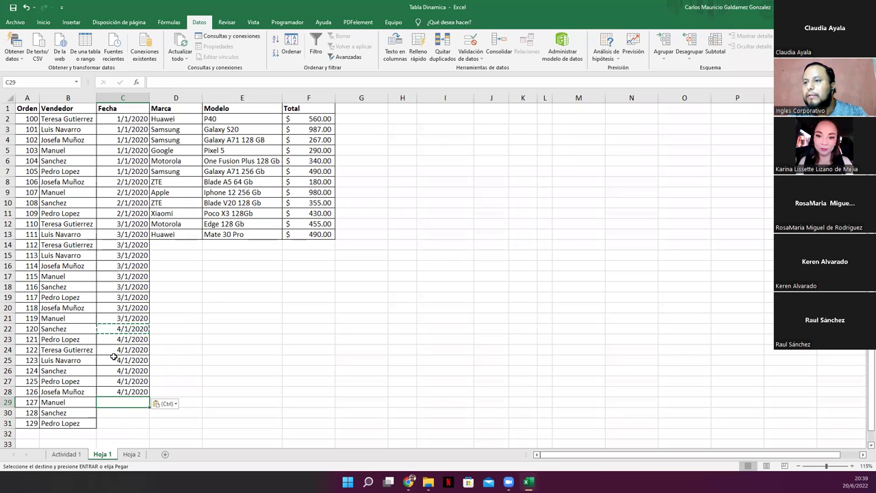
# Overwrite C22:C25 with the 3/1/2020 dates copied from C17:C20
pyautogui.moveTo(122, 275); pyautogui.dragTo(121, 310)
pyautogui.hotkey('ctrl', 'c')
pyautogui.click(119, 332)
pyautogui.hotkey('ctrl', 'v')
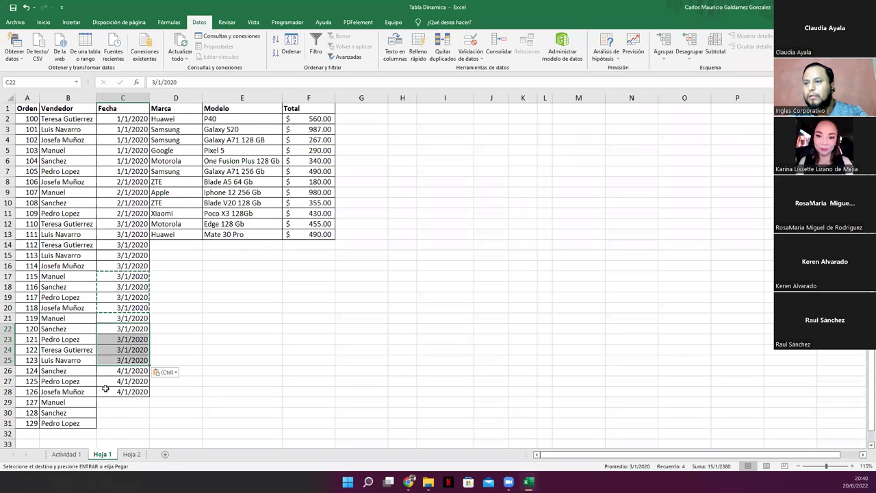
# Copy the date 4/1/2020 from C26 into C29:C31 to complete the Fecha column
pyautogui.click(111, 374)
pyautogui.hotkey('ctrl', 'c')
pyautogui.click(116, 403)
pyautogui.keyDown('shift'); pyautogui.click(115, 423); pyautogui.keyUp('shift')
pyautogui.hotkey('ctrl', 'v')
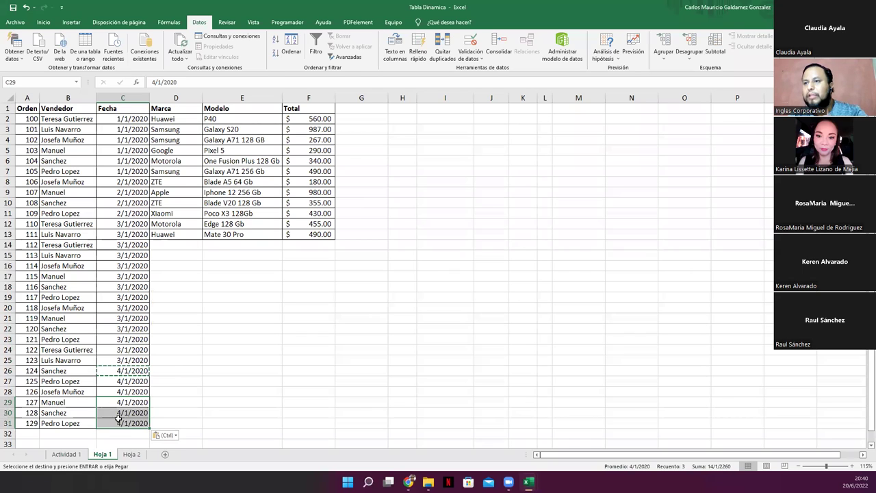
pyautogui.moveTo(120, 119); pyautogui.dragTo(109, 424)
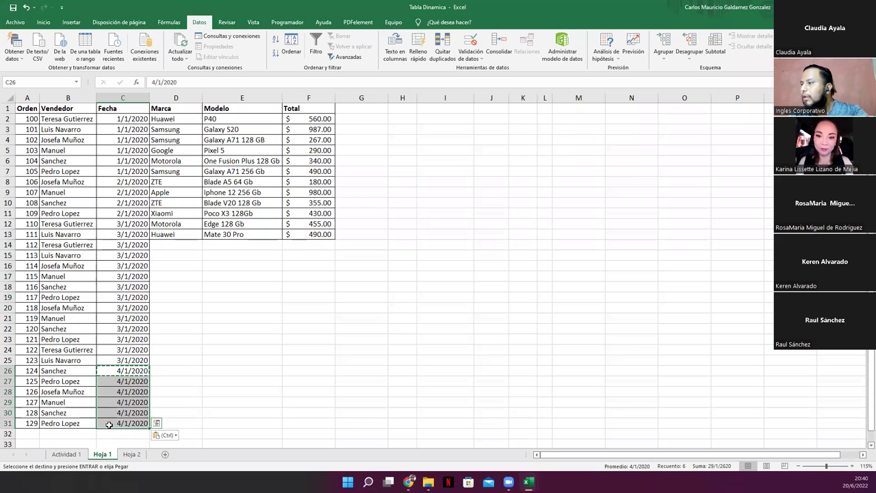
pyautogui.press('Escape')
# Copy the Marca, Modelo and Total data in D2:F7 into the rows starting at D14
pyautogui.moveTo(169, 120); pyautogui.dragTo(167, 173)
pyautogui.hotkey('ctrl', 'c')
pyautogui.moveTo(176, 120); pyautogui.dragTo(311, 171)
pyautogui.hotkey('ctrl', 'c')
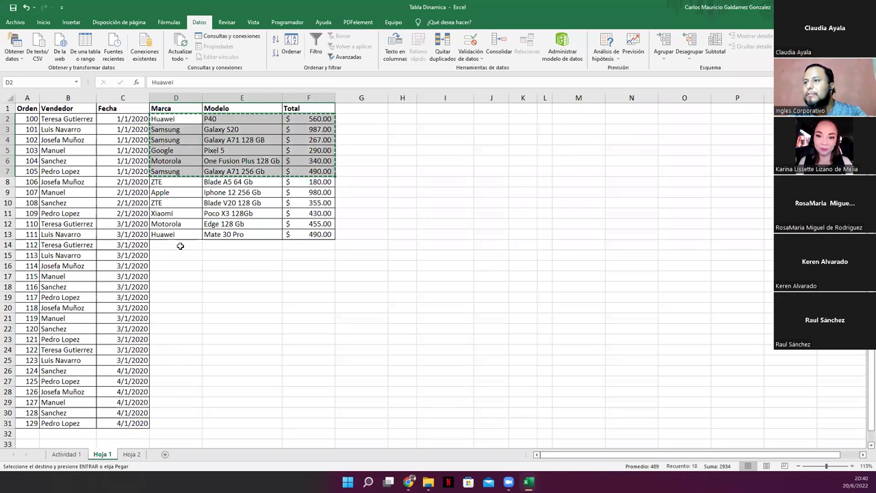
pyautogui.click(181, 245)
pyautogui.hotkey('ctrl', 'v')
# Copy the ZTE and Apple product rows in D8:F10 into D20:F22 and D23:F25
pyautogui.moveTo(176, 181); pyautogui.dragTo(312, 203)
pyautogui.hotkey('ctrl', 'c')
pyautogui.click(168, 308)
pyautogui.hotkey('ctrl', 'v')
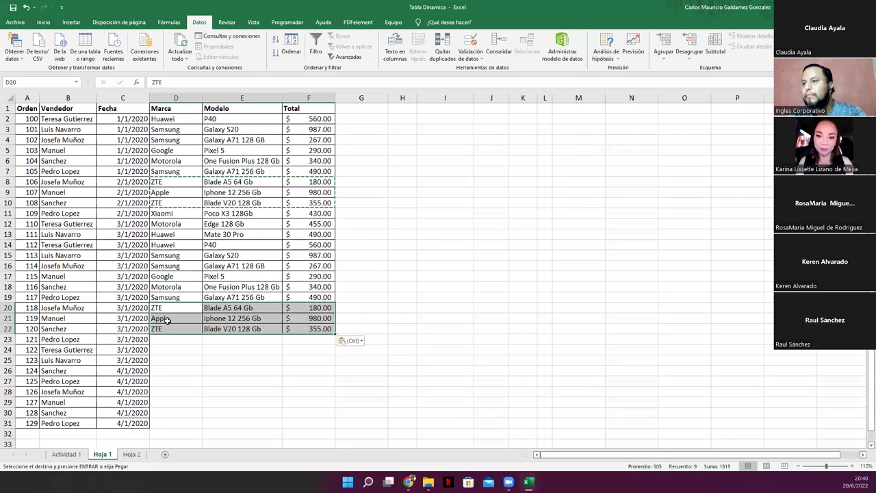
pyautogui.click(167, 338)
pyautogui.hotkey('ctrl', 'v')
# Copy the Motorola Edge 128 Gb product data from D12:F12 into rows 26 and 31
pyautogui.moveTo(172, 226); pyautogui.dragTo(284, 236)
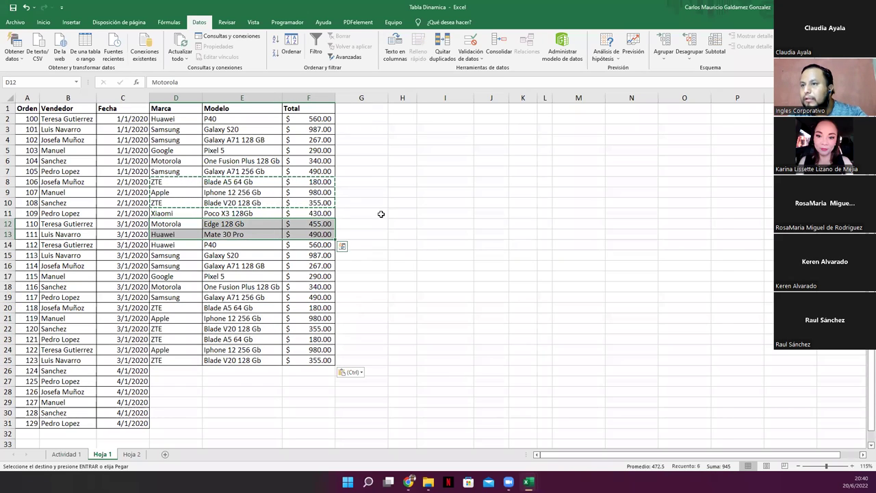
pyautogui.press('Escape')
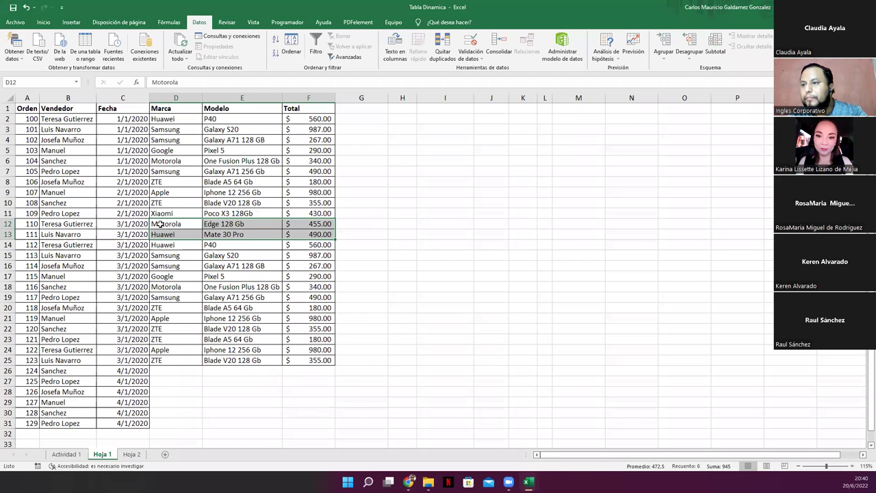
pyautogui.moveTo(158, 223); pyautogui.dragTo(319, 224)
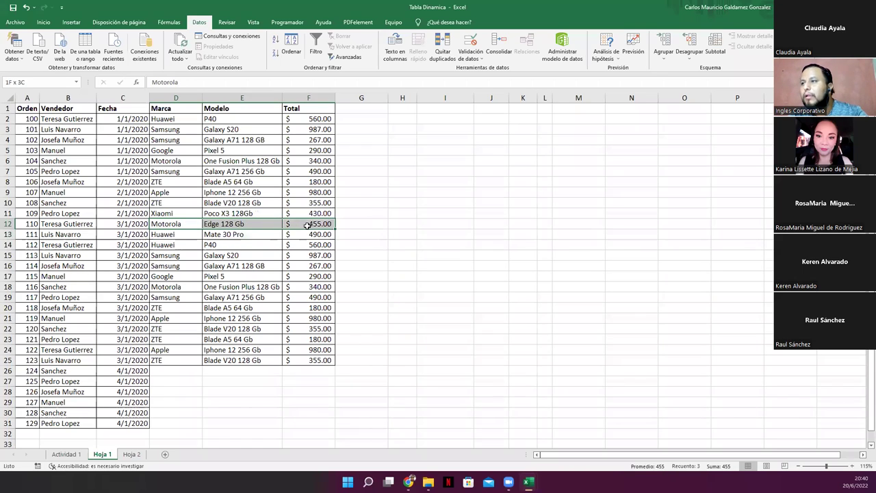
pyautogui.hotkey('ctrl', 'c')
pyautogui.click(169, 370)
pyautogui.hotkey('ctrl', 'v')
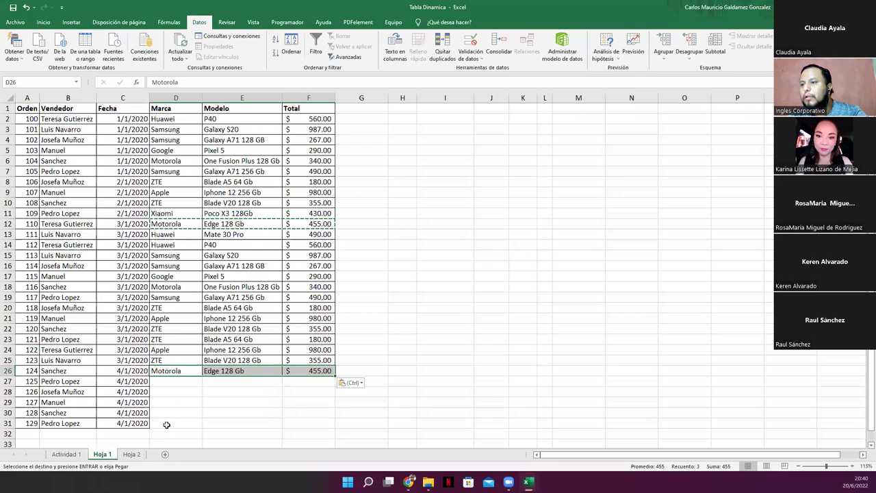
pyautogui.click(167, 423)
pyautogui.hotkey('ctrl', 'v')
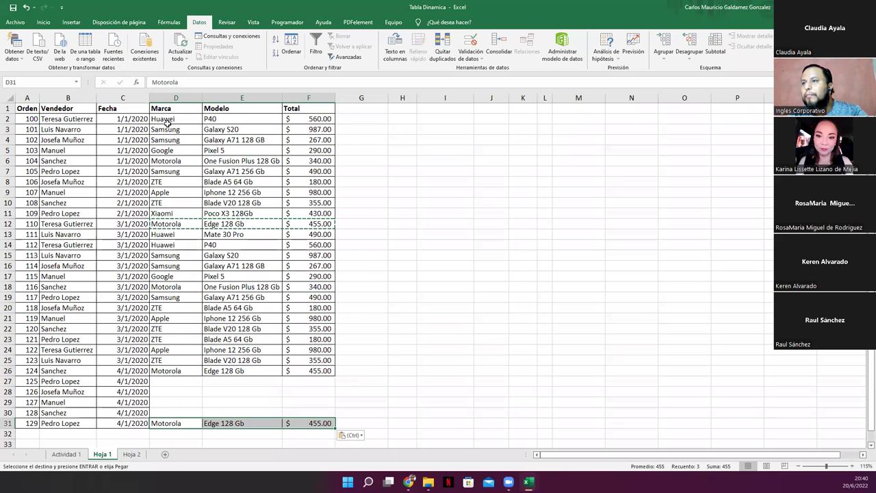
# Copy the Google Pixel 5 product data from D5:F5 into row 27
pyautogui.moveTo(166, 150); pyautogui.dragTo(319, 151)
pyautogui.hotkey('ctrl', 'c')
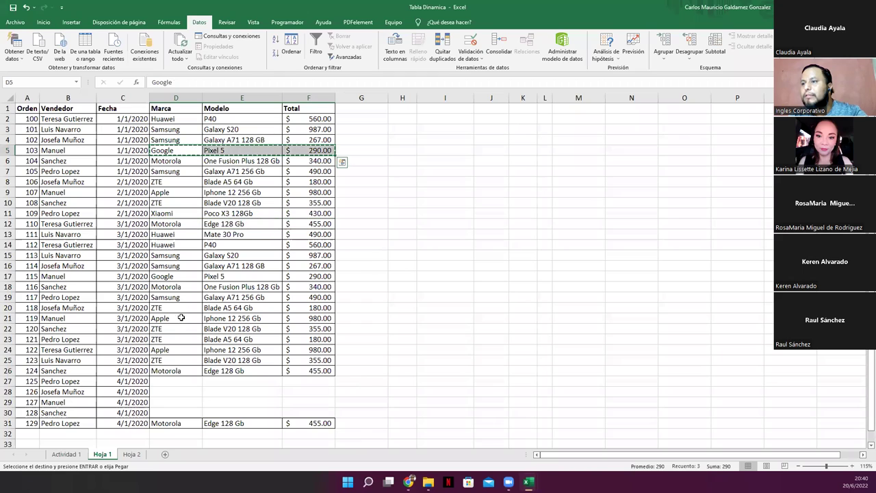
pyautogui.click(177, 383)
pyautogui.hotkey('ctrl', 'v')
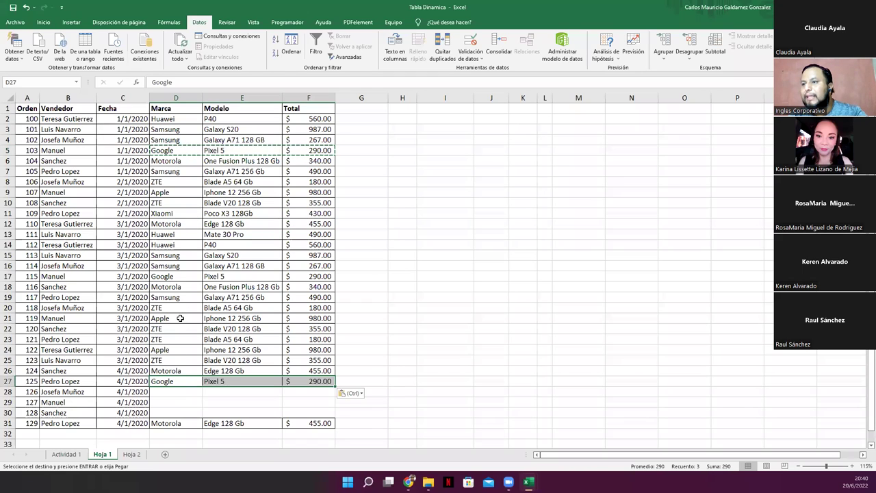
# Copy the Samsung Galaxy A71 128 GB and Google Pixel 5 data from D16:F17 into D28:F29
pyautogui.moveTo(176, 265); pyautogui.dragTo(316, 277)
pyautogui.hotkey('ctrl', 'c')
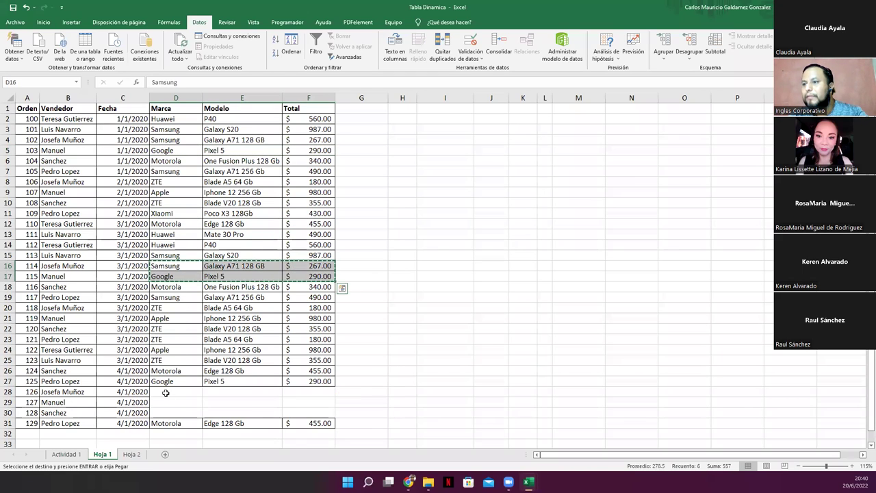
pyautogui.click(165, 392)
pyautogui.hotkey('ctrl', 'v')
# Copy the Samsung Galaxy A71 256 Gb product data from D19:F19 into row 30
pyautogui.moveTo(178, 295); pyautogui.dragTo(318, 297)
pyautogui.hotkey('ctrl', 'c')
pyautogui.click(182, 411)
pyautogui.hotkey('ctrl', 'v')
pyautogui.click(200, 317)
pyautogui.press('ctrl')
pyautogui.press('Escape')
pyautogui.press('Escape')
pyautogui.click(223, 297)
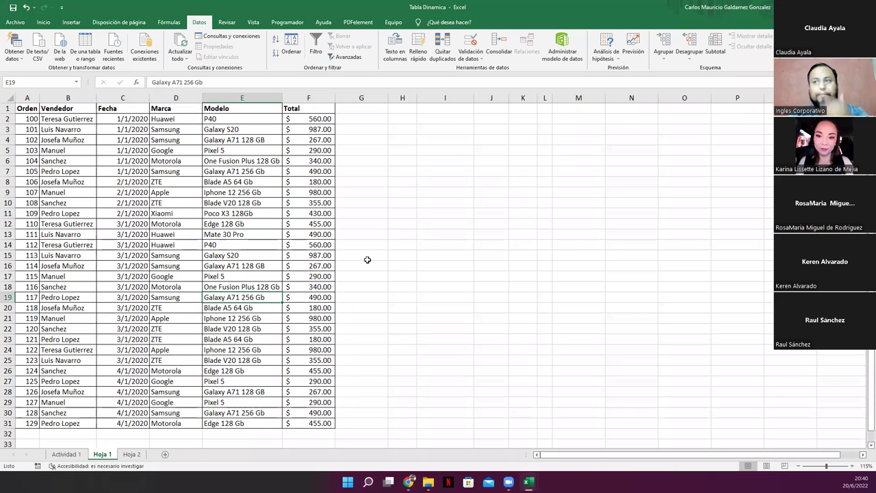
# Review the order numbers in A2:A31 and the sellers in B2:B31 by selecting each range
pyautogui.moveTo(33, 119); pyautogui.dragTo(21, 423)
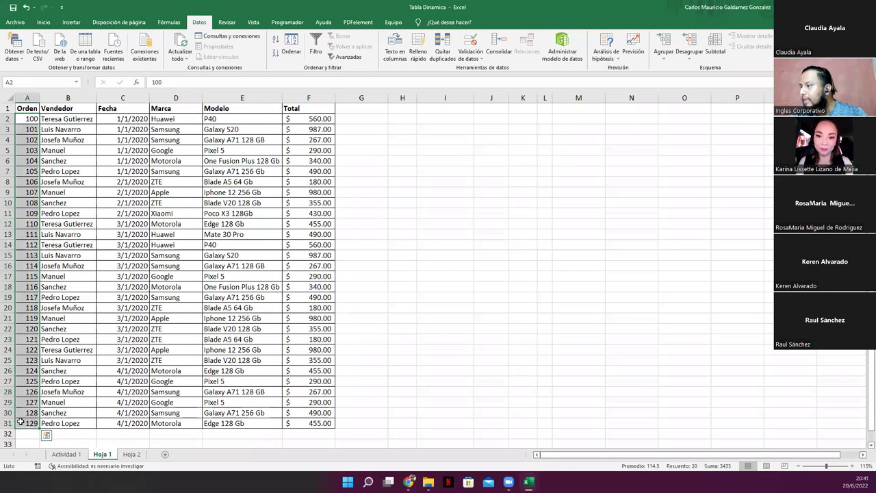
pyautogui.moveTo(73, 119); pyautogui.dragTo(80, 422)
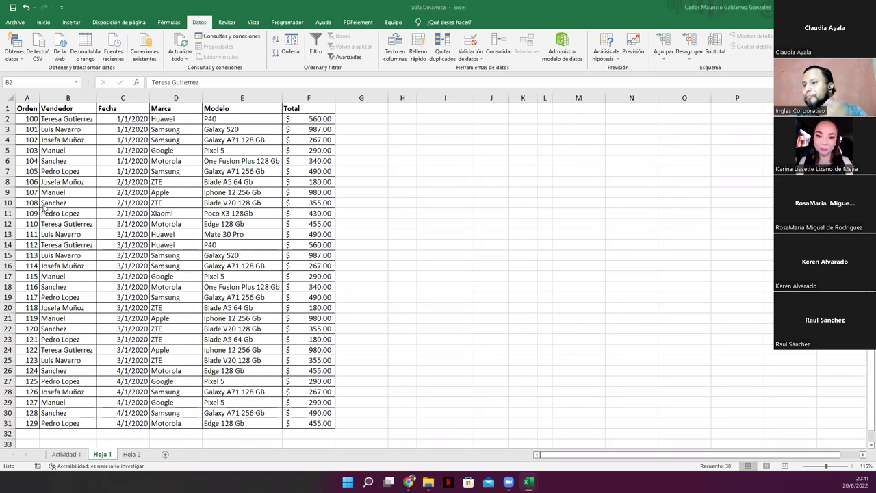
pyautogui.hotkey('ctrl', 'shift', 'Down')
# Delete the Hoja 2 worksheet from the workbook
pyautogui.click(130, 454)
pyautogui.rightClick(130, 455)
pyautogui.click(155, 361)
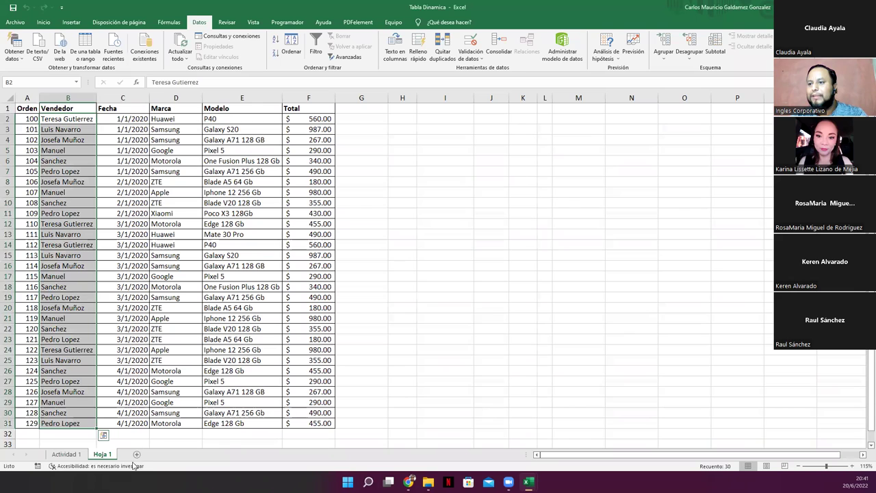
# Review the whole table A1:F31, its header row and its data rows A2:F31 by selecting each range
pyautogui.moveTo(24, 108); pyautogui.dragTo(296, 421)
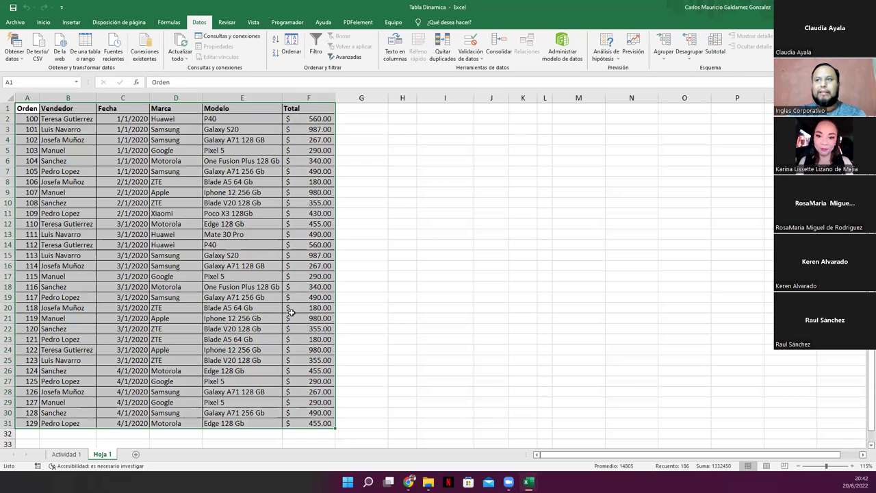
pyautogui.click(182, 220)
pyautogui.moveTo(26, 108); pyautogui.dragTo(328, 109)
pyautogui.moveTo(21, 117); pyautogui.dragTo(308, 420)
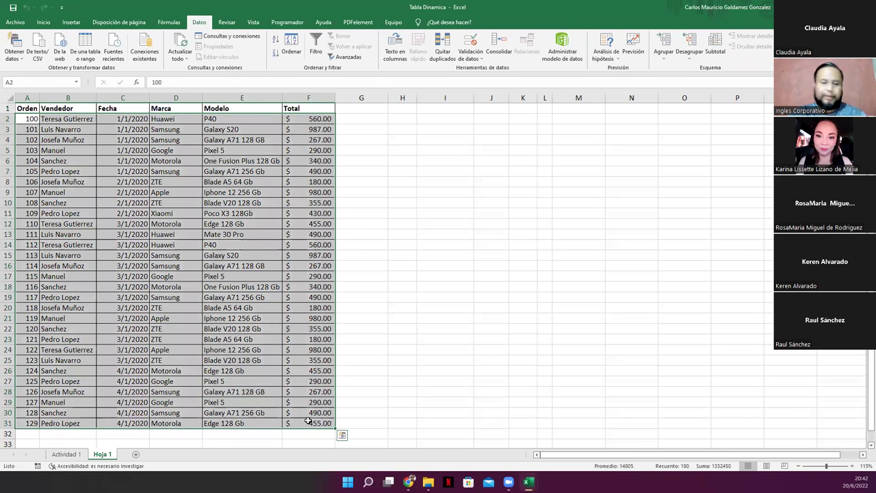
# Check the extent of the sales table in Hoja 1 by selecting from its header row down to row 31
pyautogui.click(197, 350)
pyautogui.click(29, 109)
pyautogui.moveTo(102, 112); pyautogui.dragTo(322, 423)
pyautogui.click(222, 288)
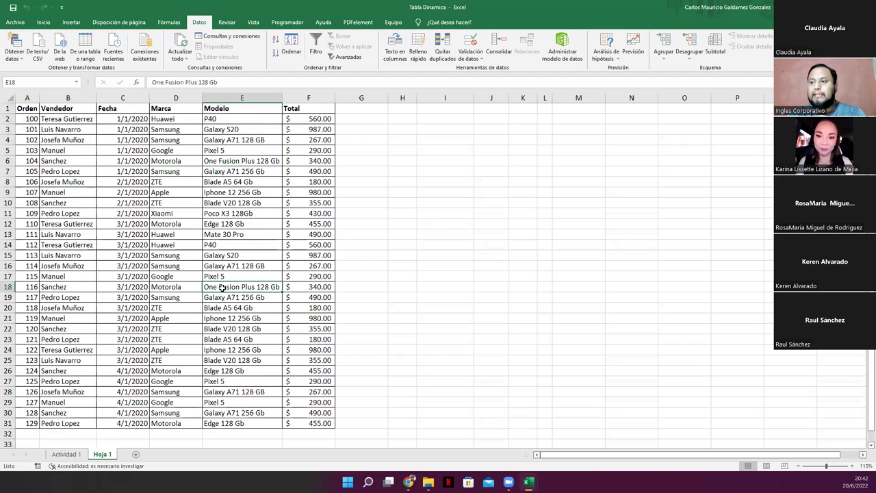
# Start a pivot table from the sales table, using 'Hoja 1'!$A$1:$F$31 as the source range
pyautogui.click(125, 175)
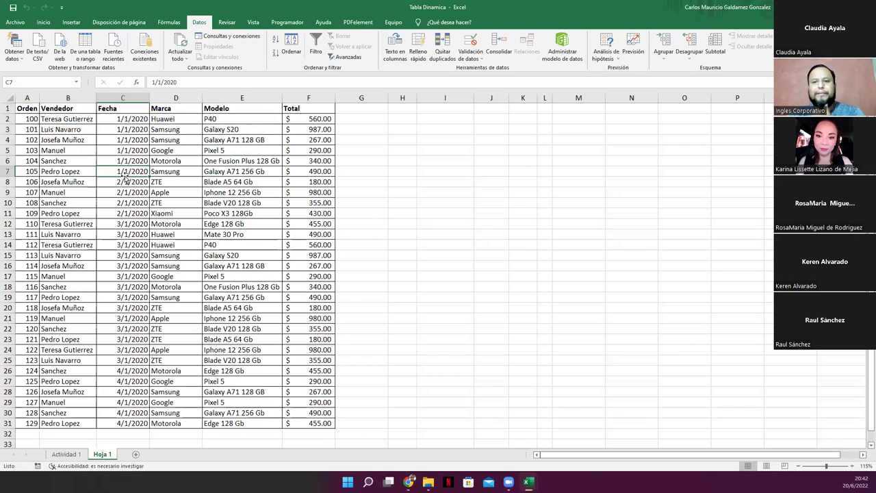
pyautogui.click(71, 22)
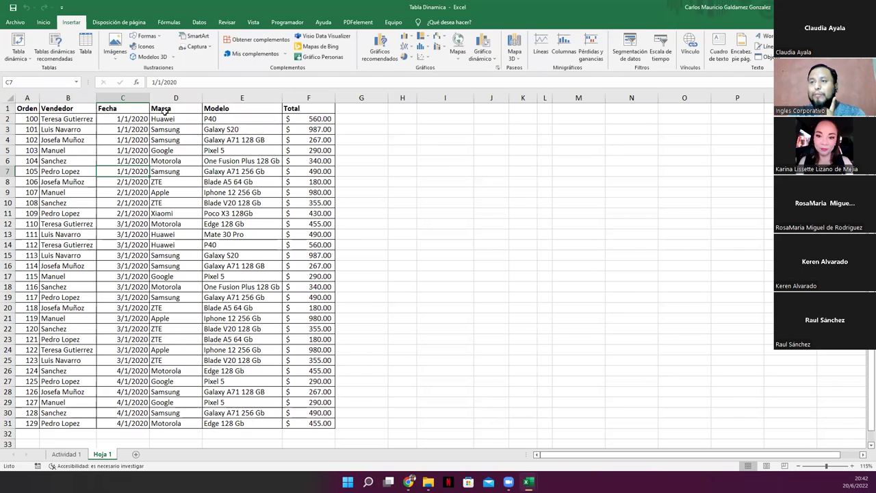
pyautogui.click(28, 61)
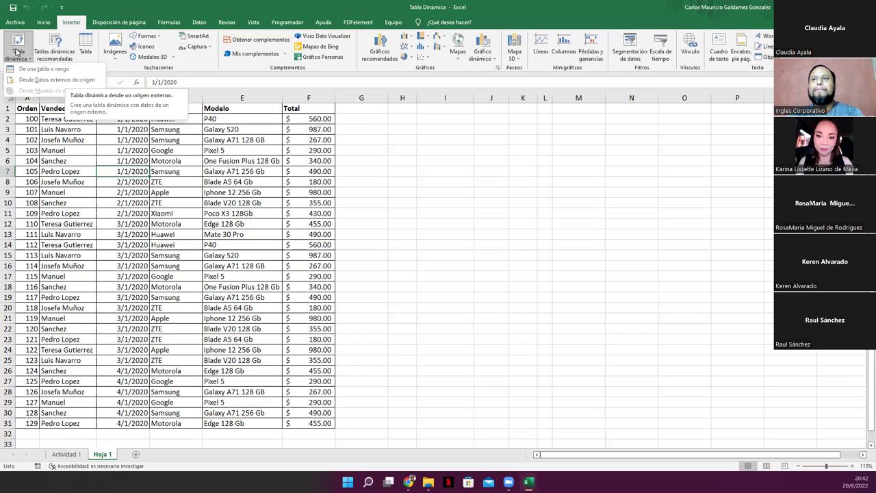
pyautogui.click(44, 69)
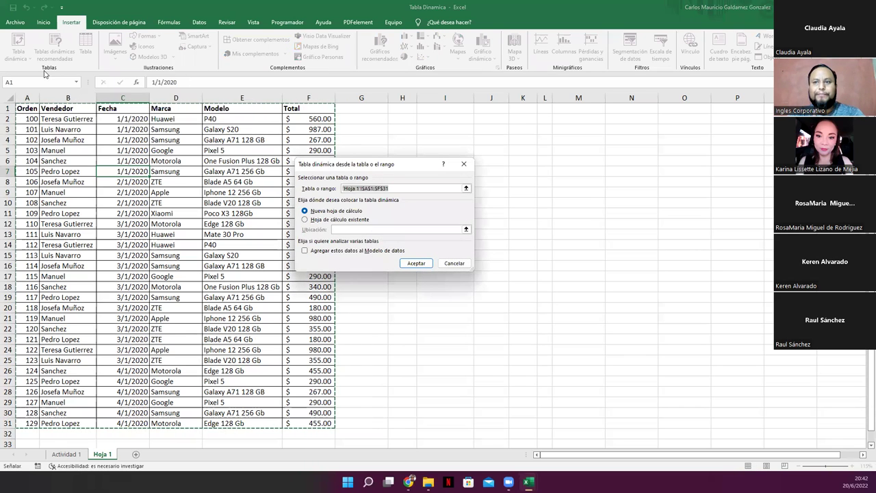
pyautogui.moveTo(384, 167); pyautogui.dragTo(479, 155)
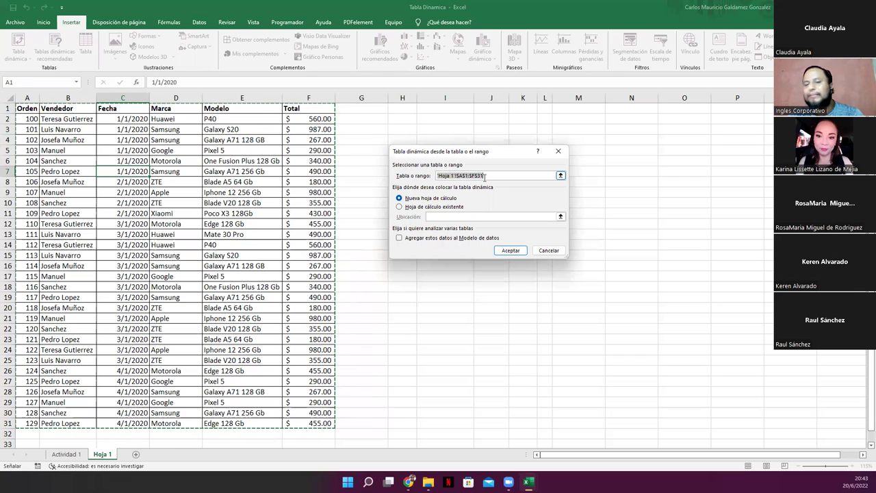
pyautogui.click(458, 175)
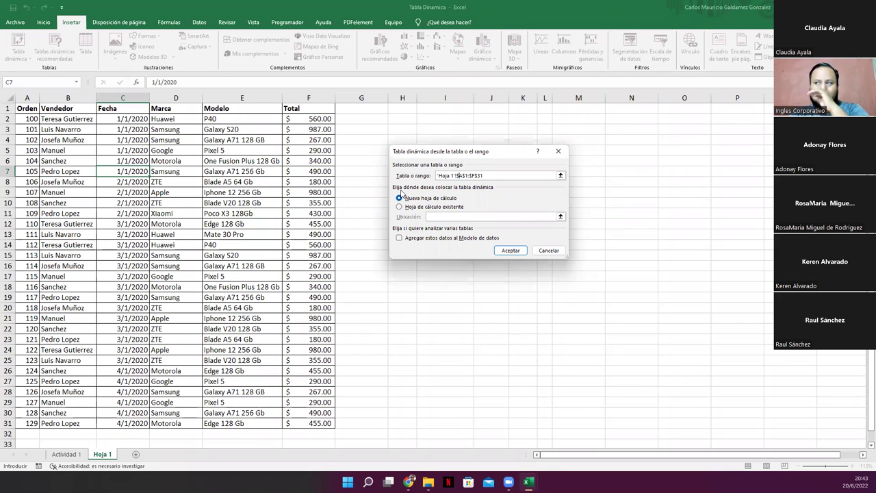
# Try placing the pivot table in the existing worksheet, with cell H1 of Hoja 1 as its location
pyautogui.click(420, 207)
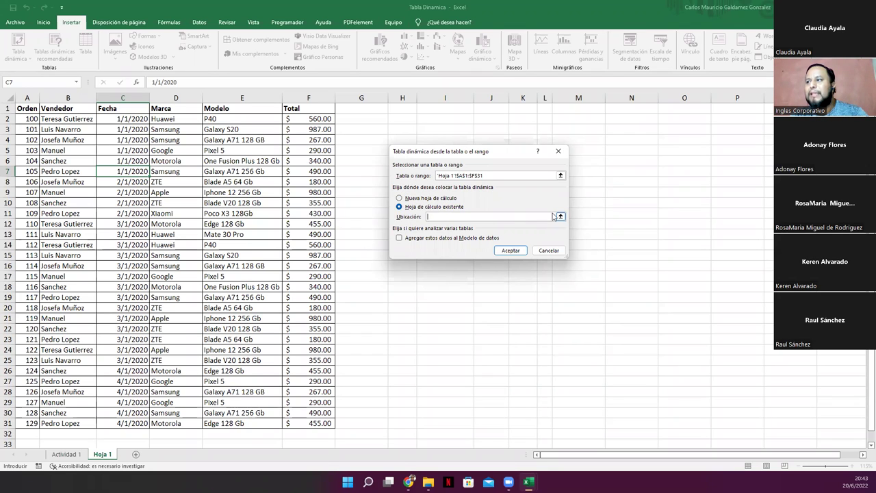
pyautogui.click(560, 216)
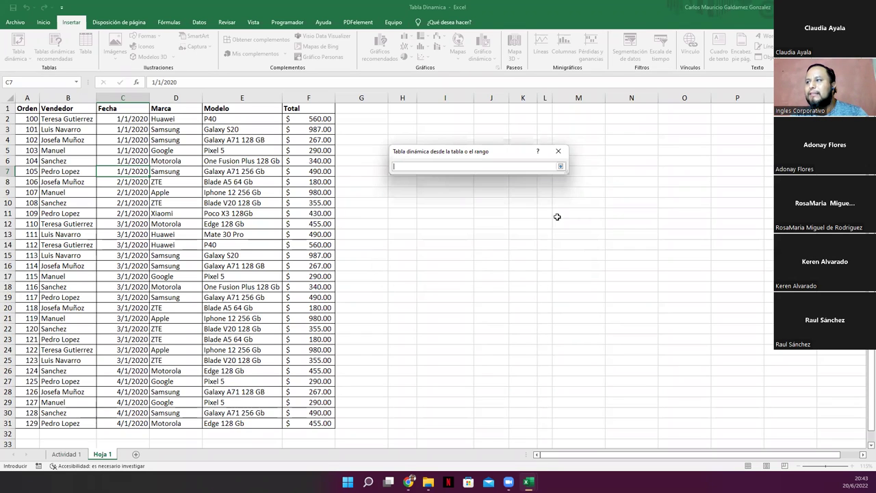
pyautogui.click(561, 169)
pyautogui.click(403, 108)
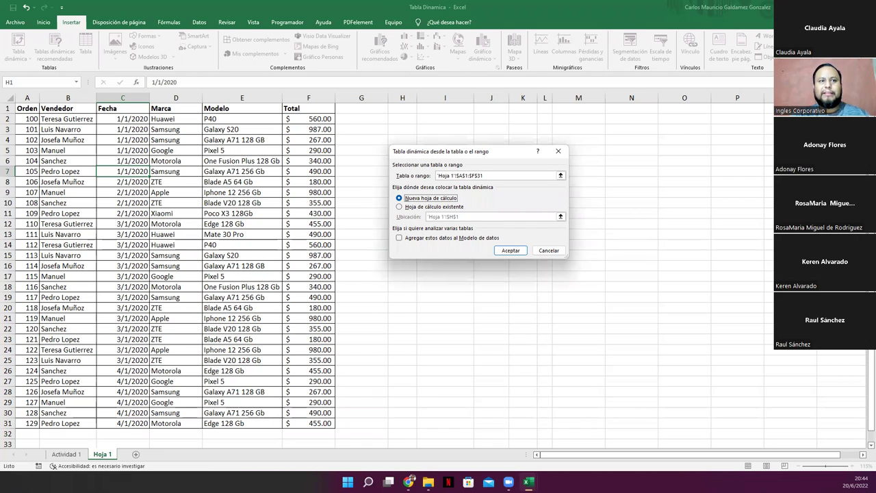
# Create the pivot table on a new worksheet and move that sheet after Hoja 1
pyautogui.press('Return')
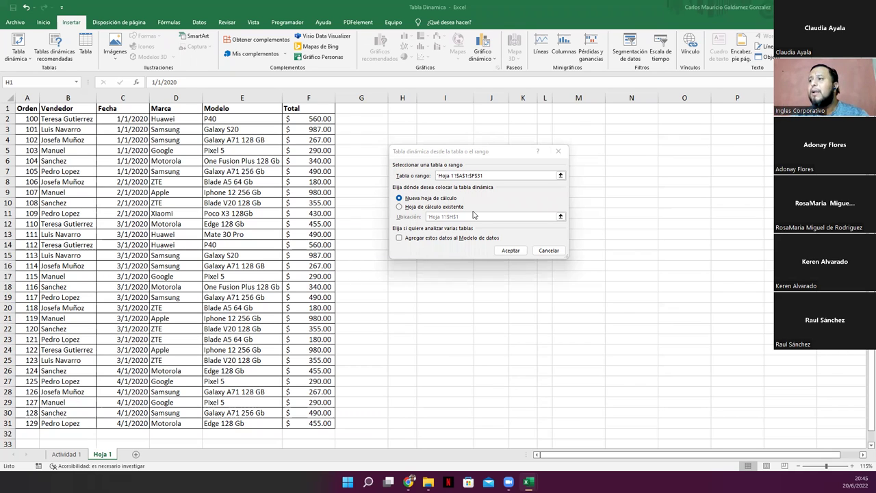
pyautogui.click(510, 250)
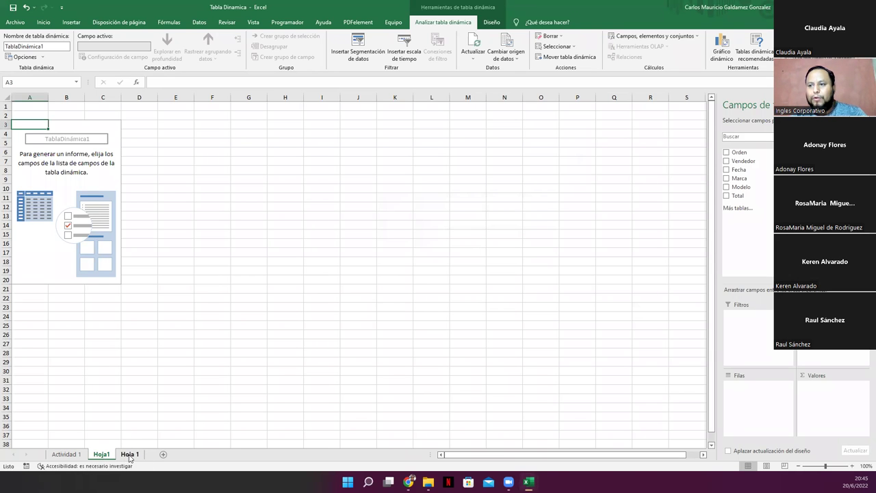
pyautogui.click(129, 454)
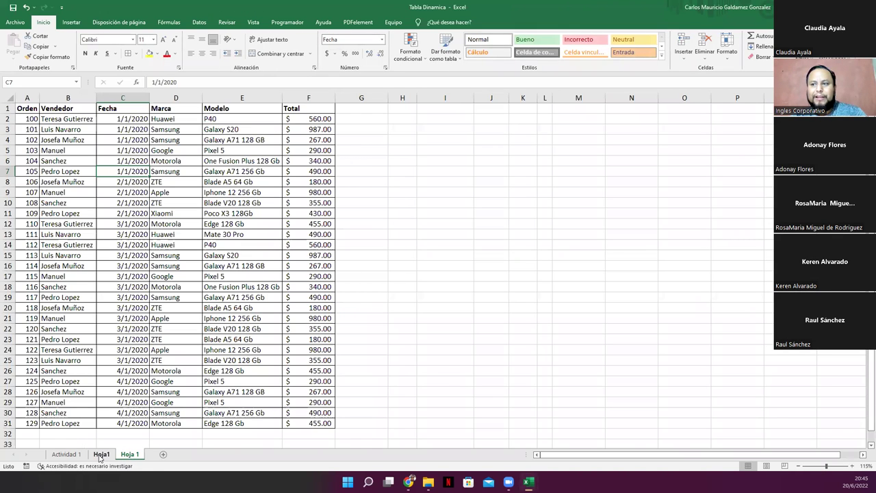
pyautogui.click(101, 454)
pyautogui.moveTo(145, 457); pyautogui.dragTo(145, 457)
# Rename the new pivot table worksheet as TablaDinamica1
pyautogui.doubleClick(127, 455)
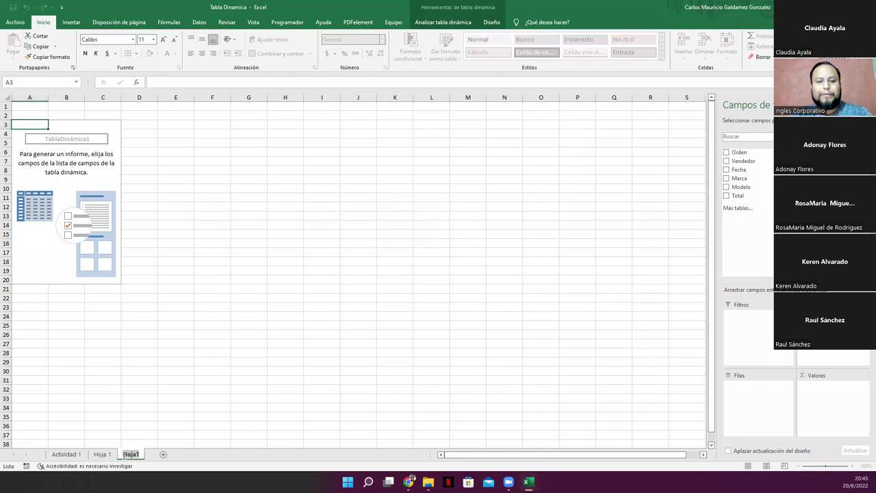
pyautogui.write('Tabla')
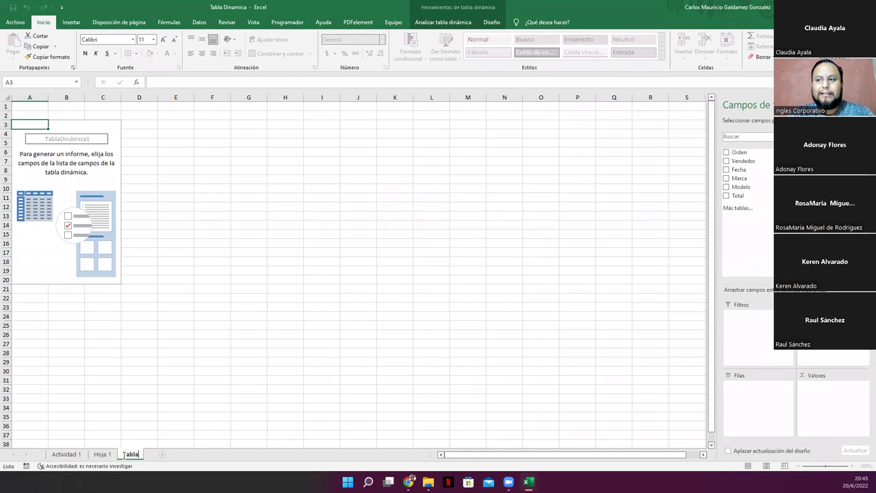
pyautogui.write('Dinamica')
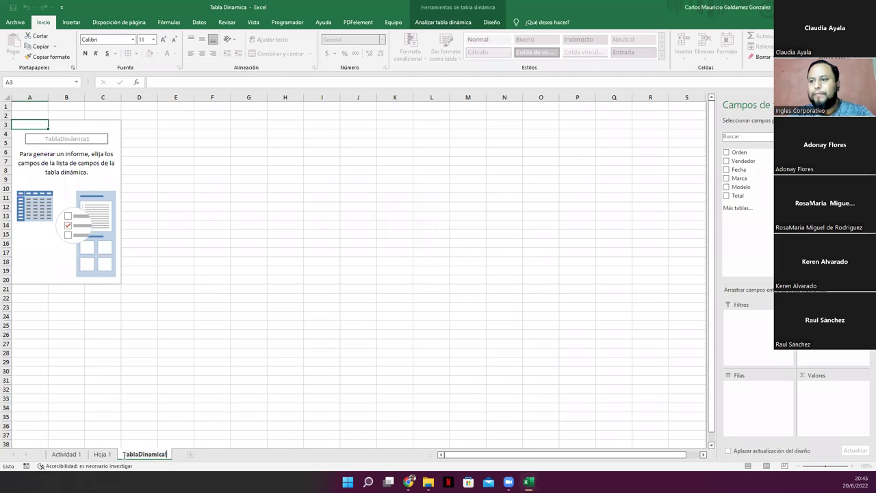
pyautogui.write('1')
pyautogui.press('Return')
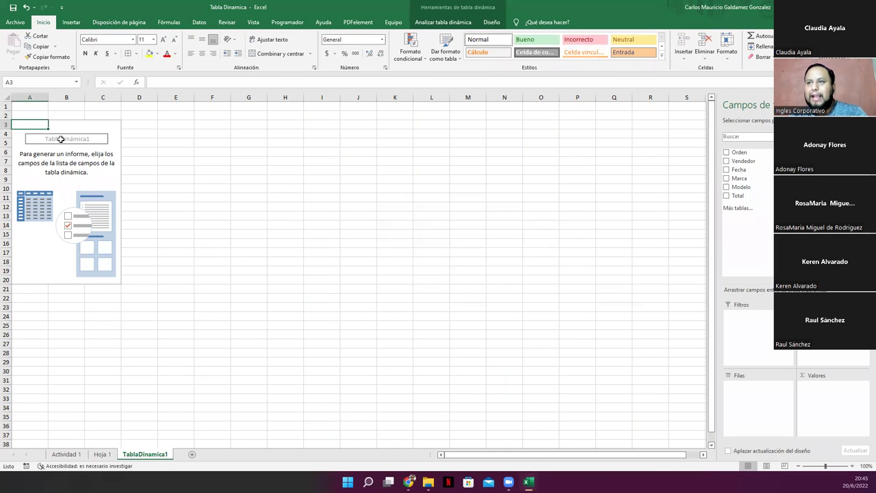
# Rename the pivot table worksheet as Tabla1 and back to TablaDinamica1
pyautogui.doubleClick(142, 455)
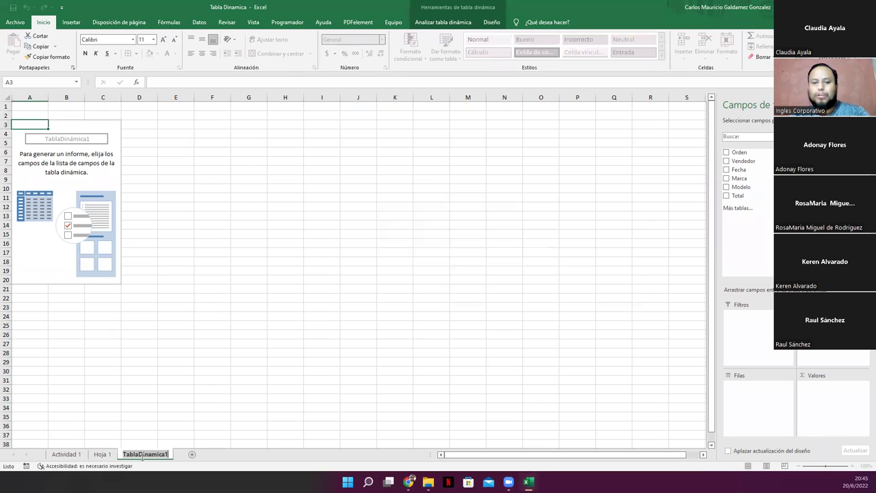
pyautogui.write('Tabla1')
pyautogui.press('Return')
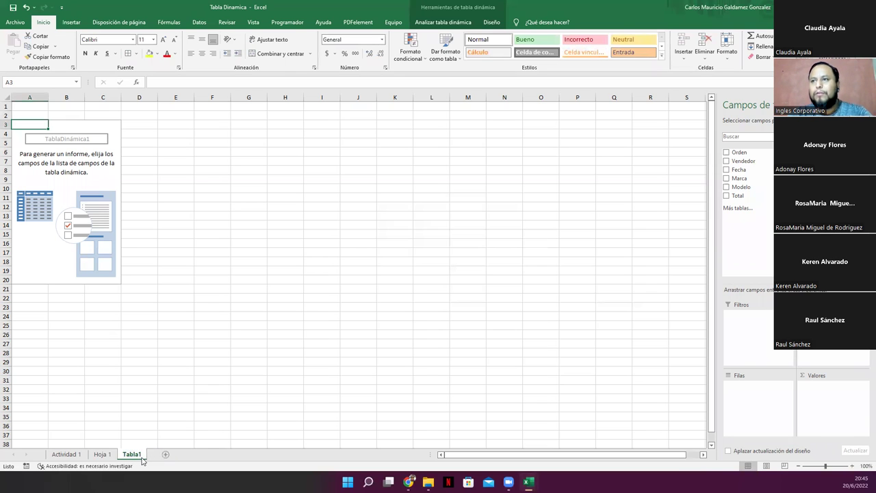
pyautogui.click(66, 140)
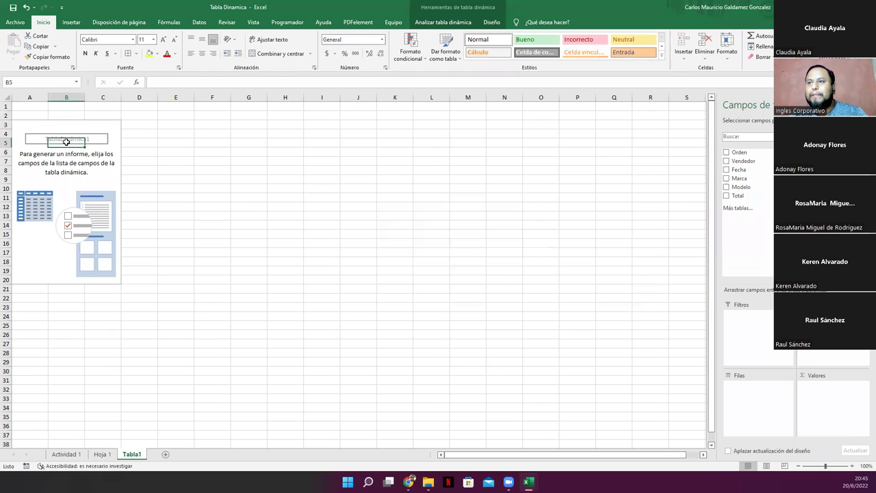
pyautogui.doubleClick(130, 455)
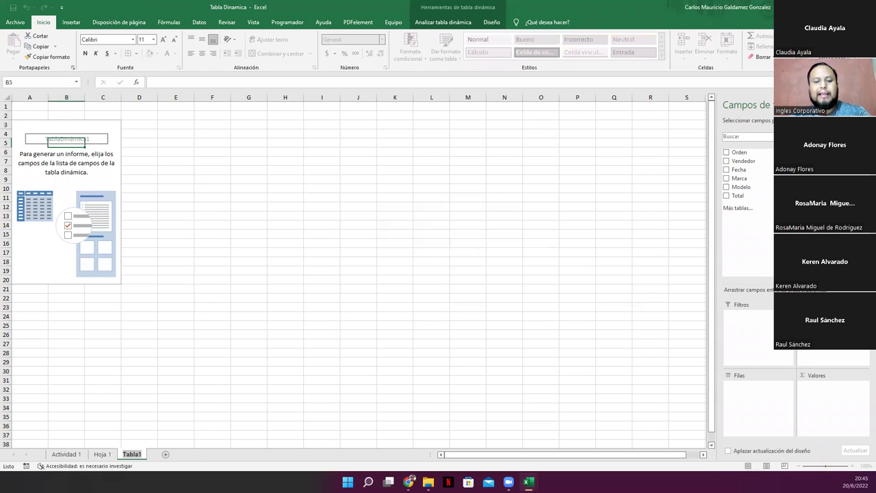
pyautogui.write('TablaDi')
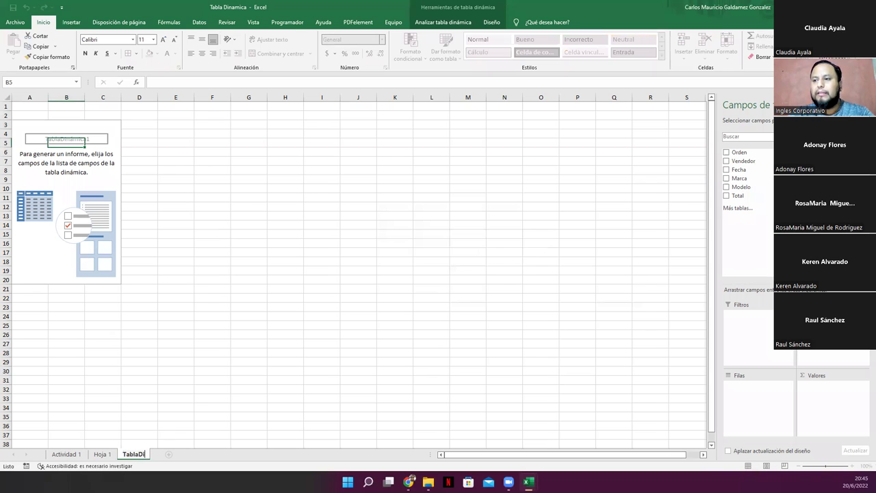
pyautogui.write('namica1')
pyautogui.press('Return')
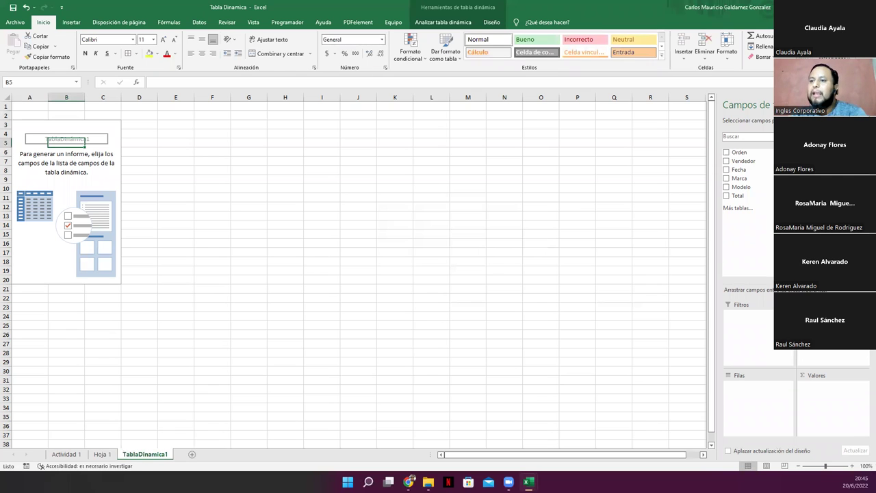
# Compare how the pivot table's field list behaves with cells selected inside and outside the report area
pyautogui.click(207, 192)
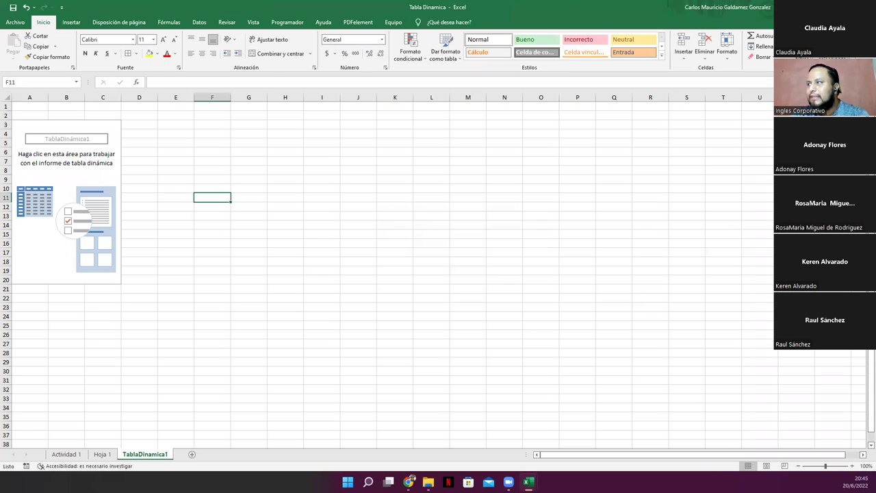
pyautogui.click(112, 124)
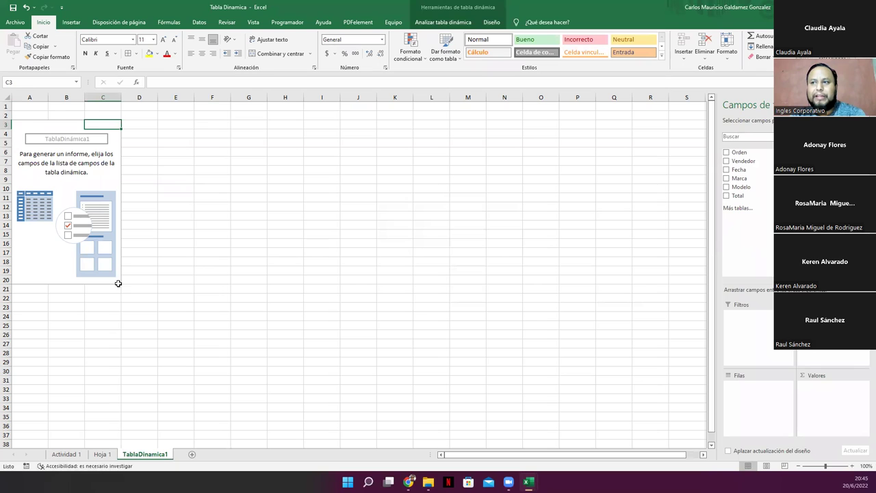
pyautogui.moveTo(117, 286); pyautogui.dragTo(11, 169)
pyautogui.click(283, 260)
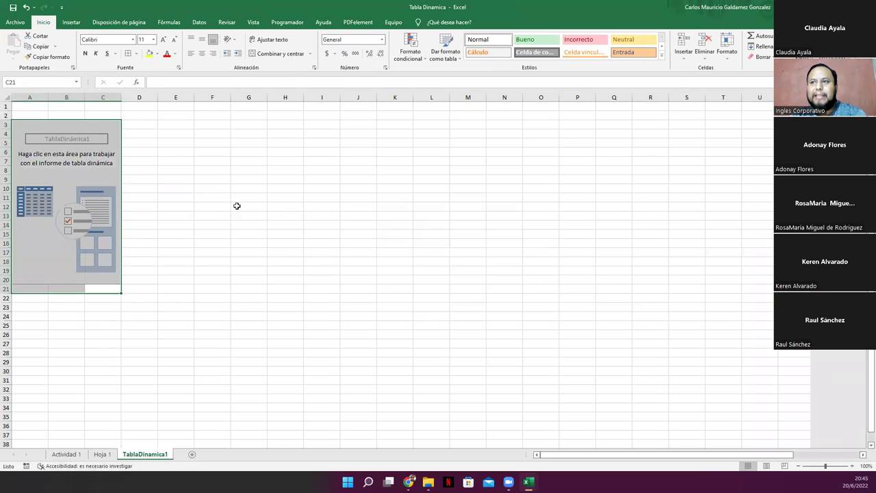
pyautogui.click(96, 171)
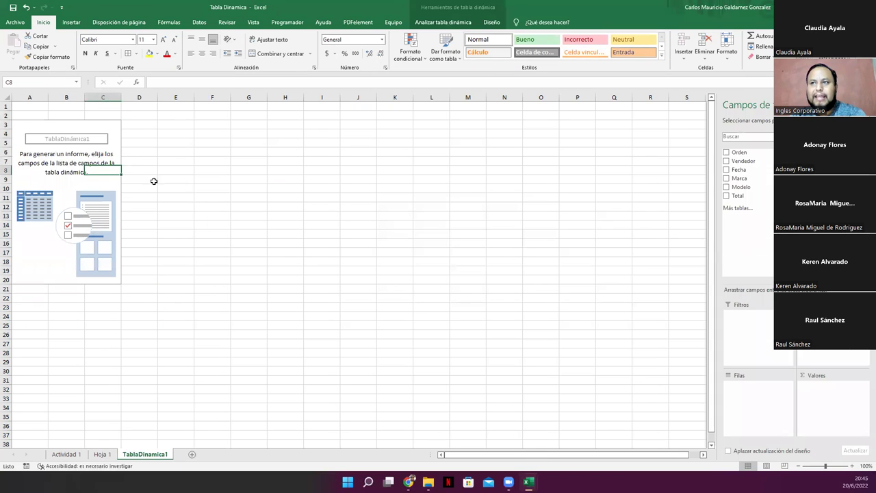
pyautogui.click(53, 123)
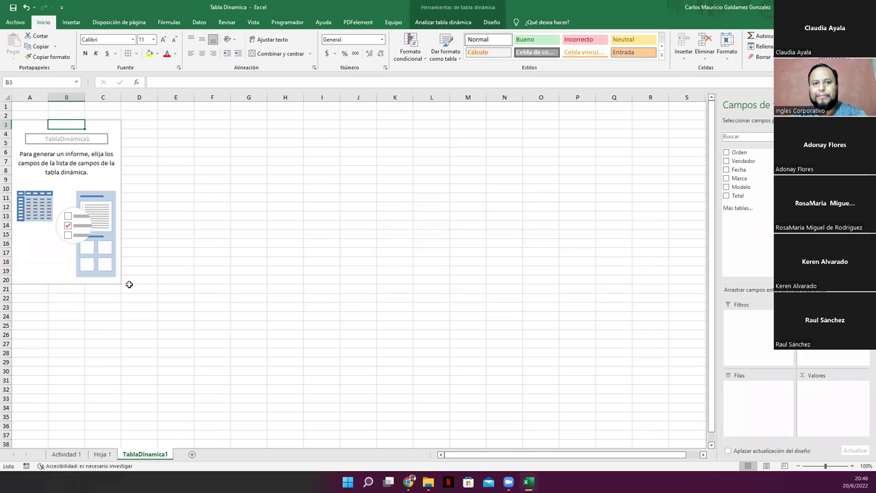
pyautogui.click(101, 125)
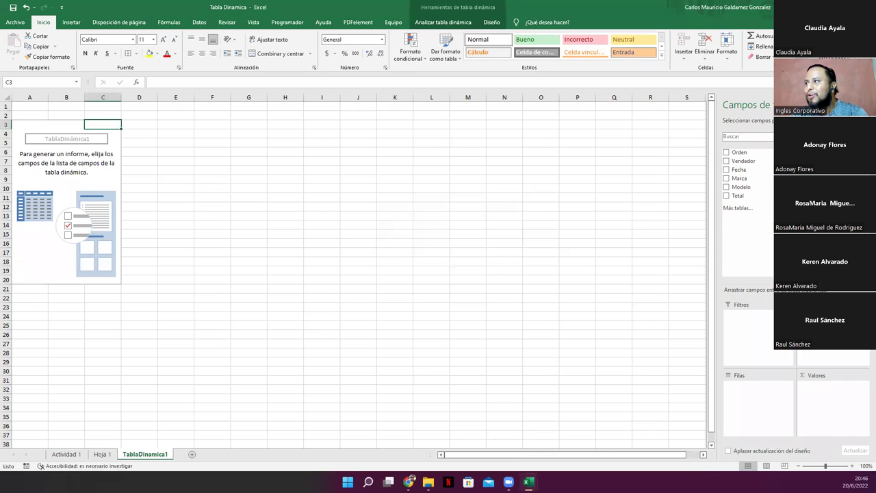
# Change the name of the pivot table itself to TablaD1
pyautogui.click(491, 22)
pyautogui.click(438, 26)
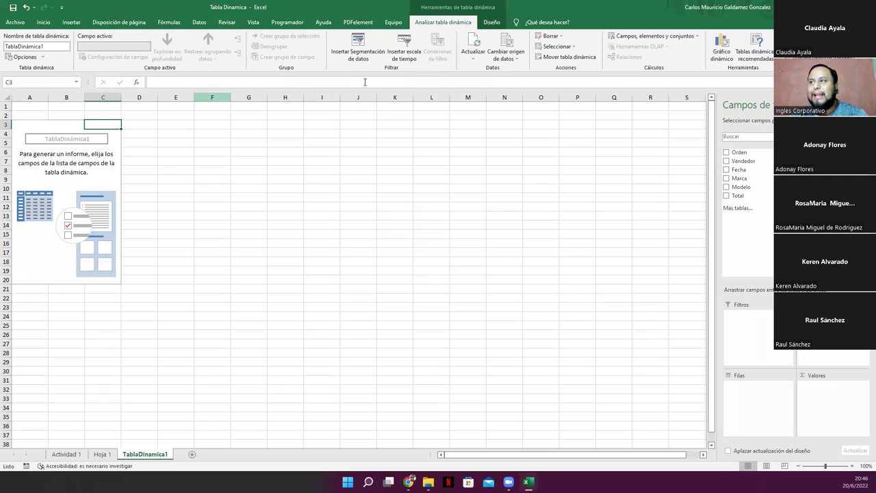
pyautogui.click(55, 48)
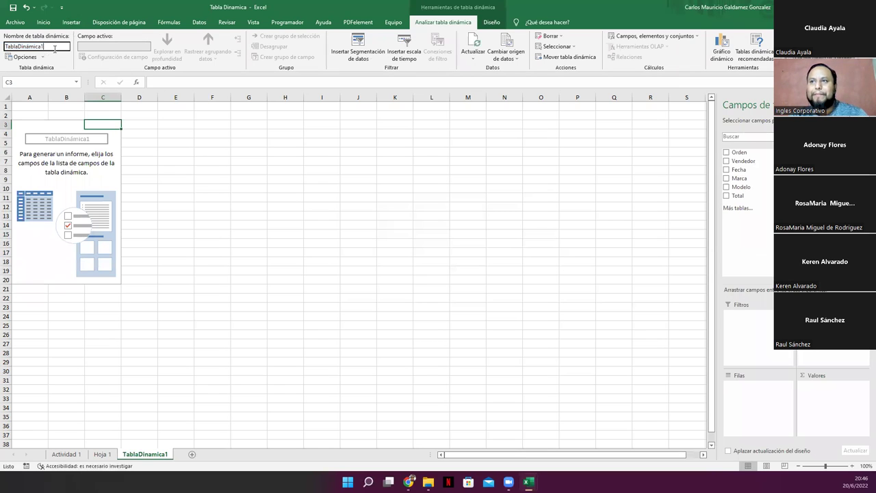
pyautogui.press('BackSpace')
pyautogui.press('BackSpace')
pyautogui.press('BackSpace')
pyautogui.press('BackSpace')
pyautogui.press('BackSpace')
pyautogui.press('BackSpace')
pyautogui.press('BackSpace')
pyautogui.press('BackSpace')
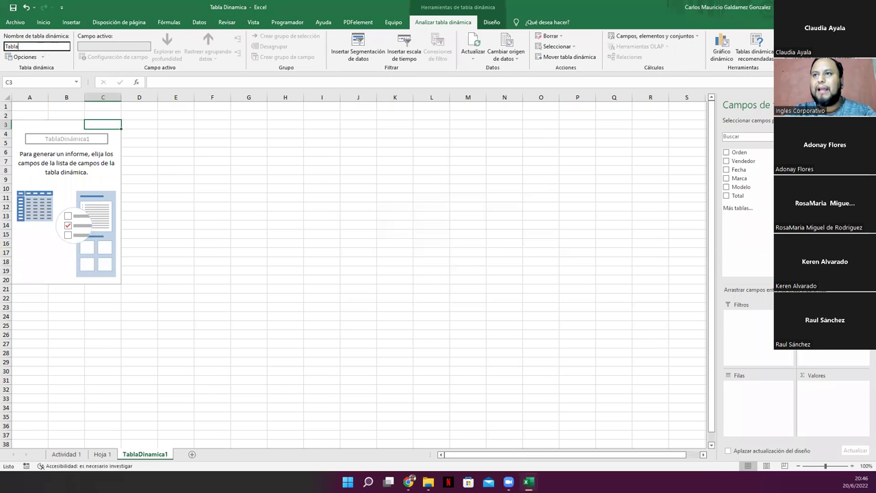
pyautogui.write('D1')
pyautogui.press('Return')
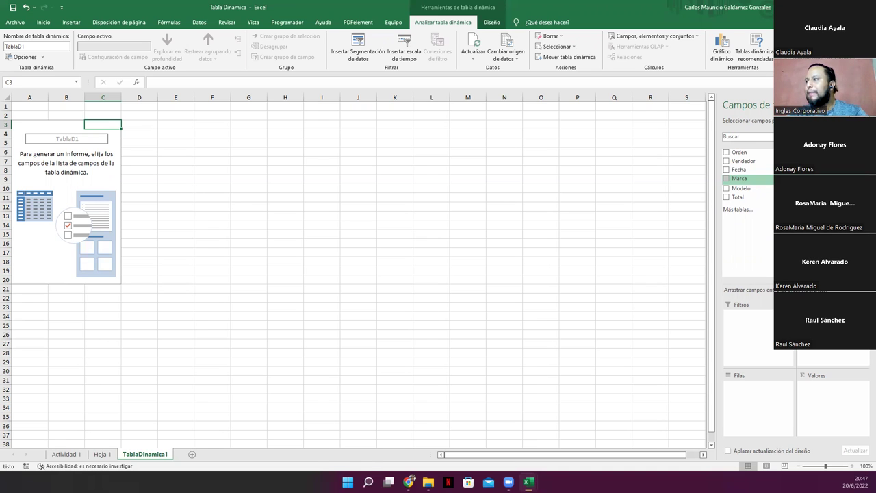
# Add Vendedor and Marca as row fields and Total as a summed value field in the pivot table
pyautogui.click(727, 162)
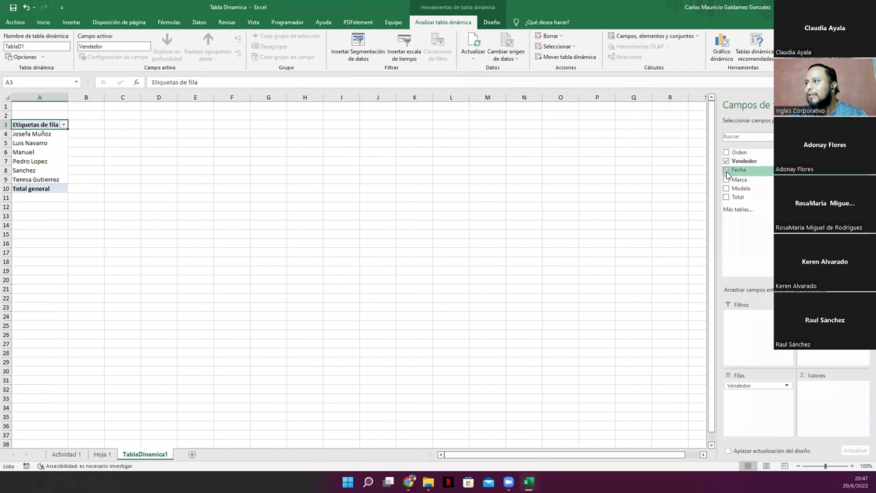
pyautogui.click(726, 179)
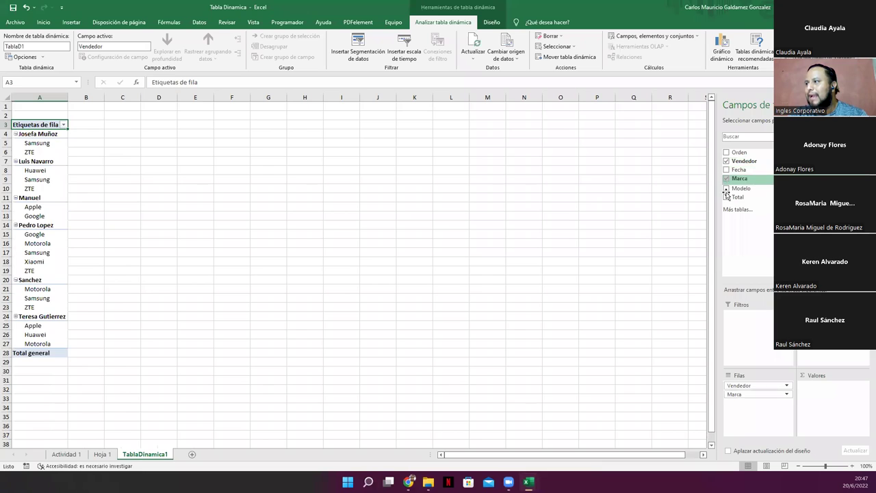
pyautogui.click(727, 197)
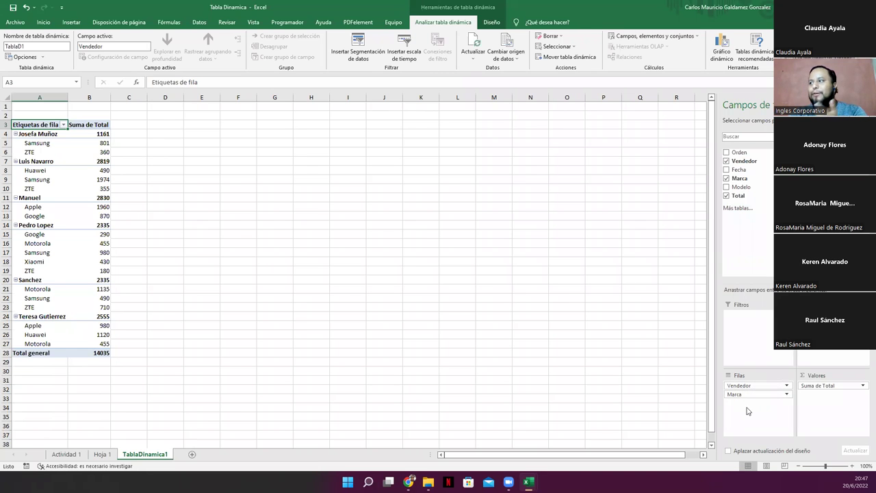
# Delete the empty first row of the worksheet above the pivot table
pyautogui.click(203, 189)
pyautogui.scroll(1, 214, 197)
pyautogui.scroll(1, 214, 197)
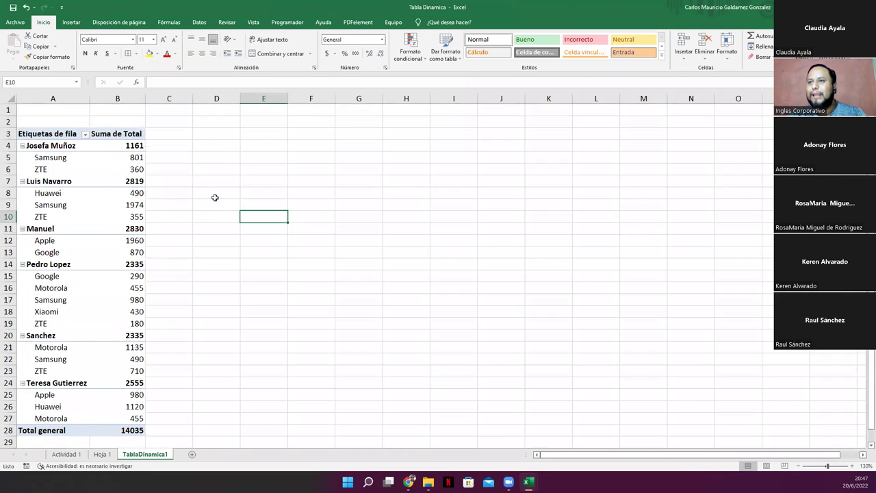
pyautogui.click(54, 158)
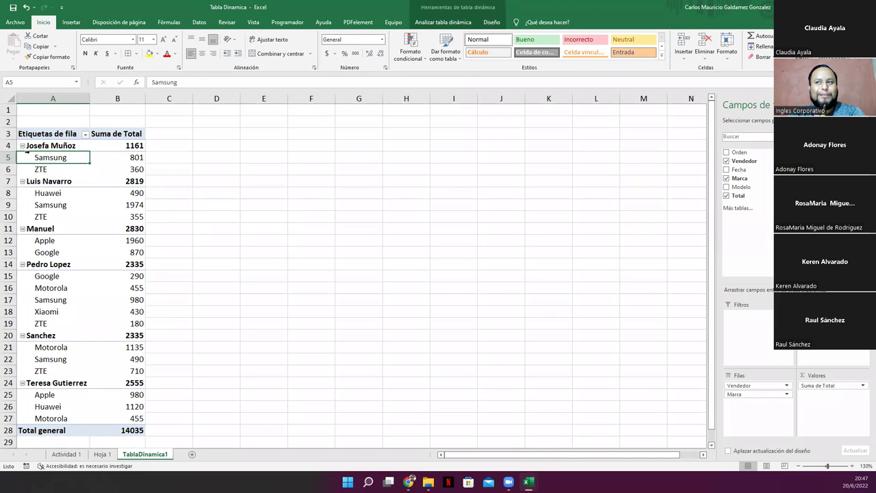
pyautogui.click(8, 133)
pyautogui.rightClick(7, 111)
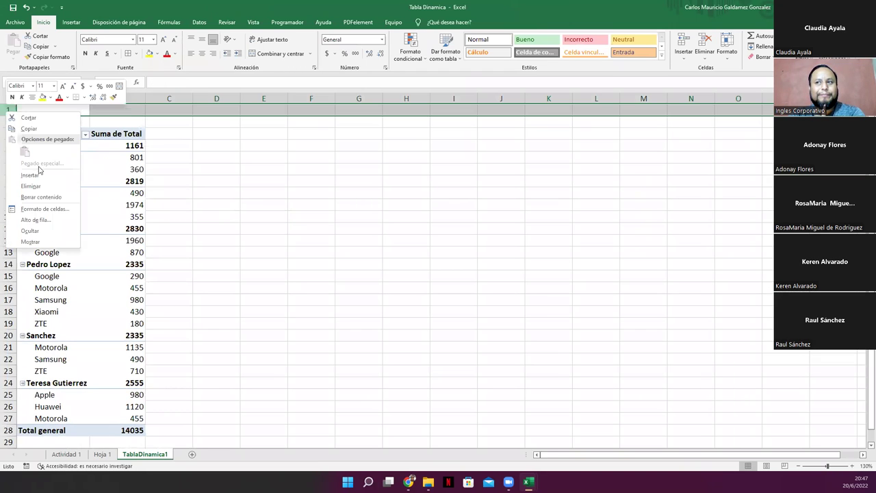
pyautogui.click(40, 187)
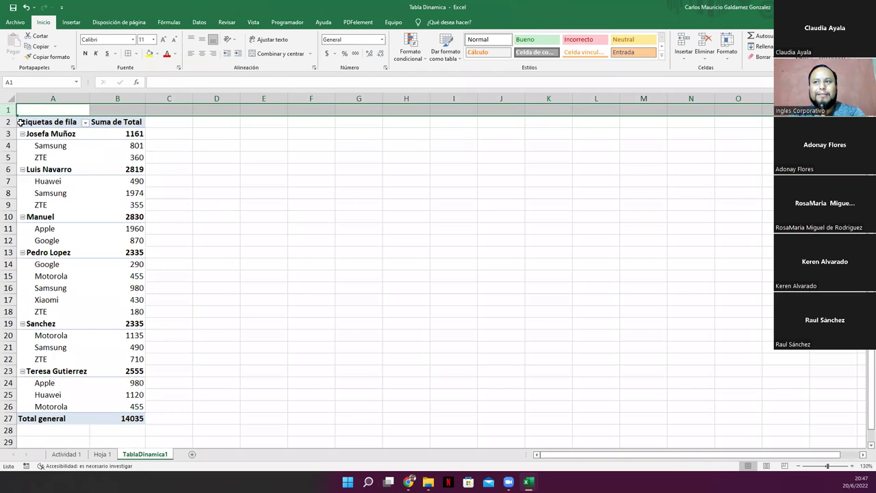
# Examine how the first seller's Samsung and ZTE amounts add up to that seller's subtotal in the Suma de Total column
pyautogui.click(53, 147)
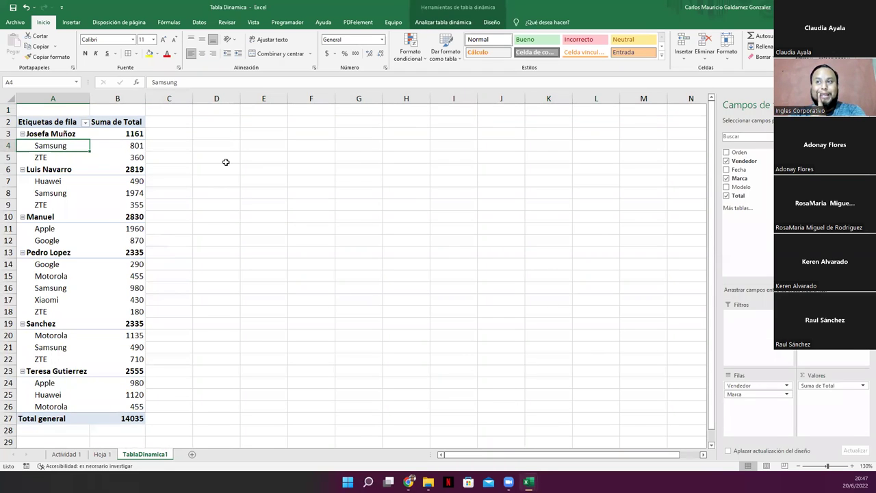
pyautogui.click(39, 135)
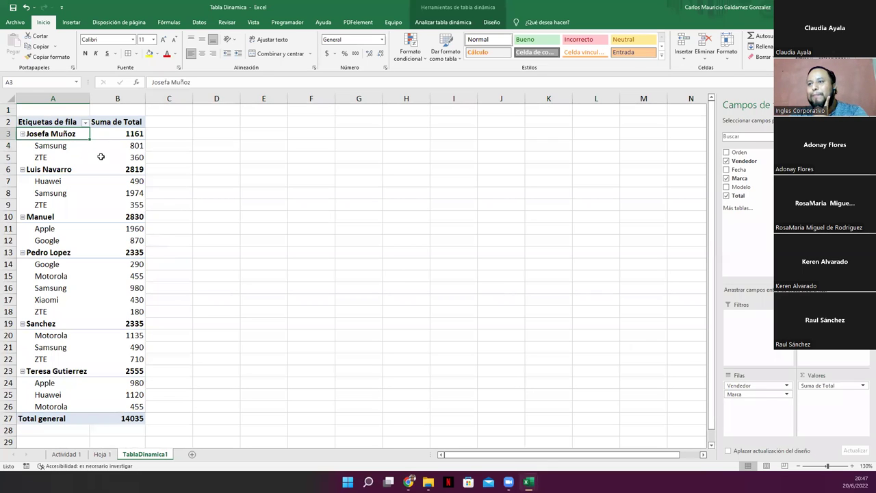
pyautogui.click(56, 145)
pyautogui.click(56, 157)
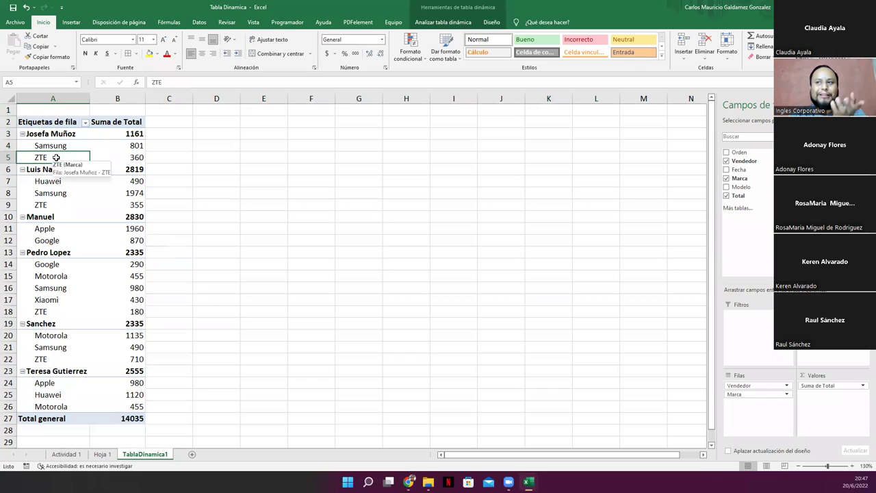
pyautogui.click(51, 135)
pyautogui.moveTo(48, 147); pyautogui.dragTo(47, 157)
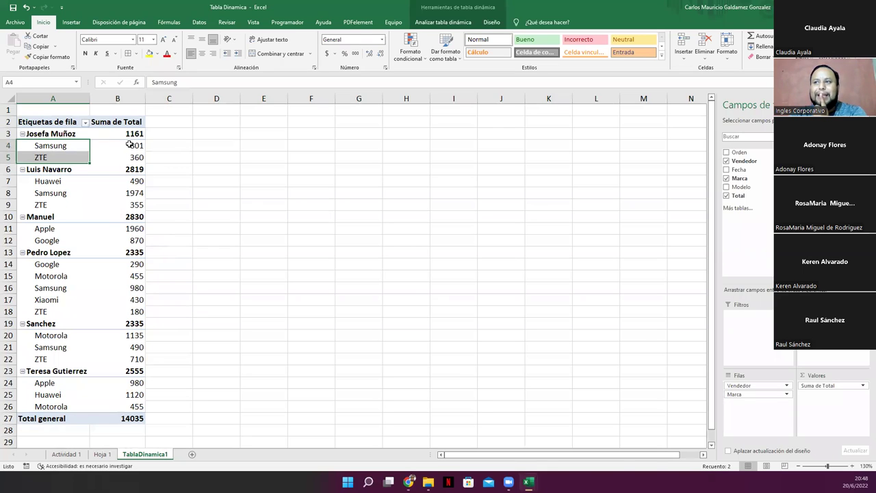
pyautogui.moveTo(129, 144); pyautogui.dragTo(128, 159)
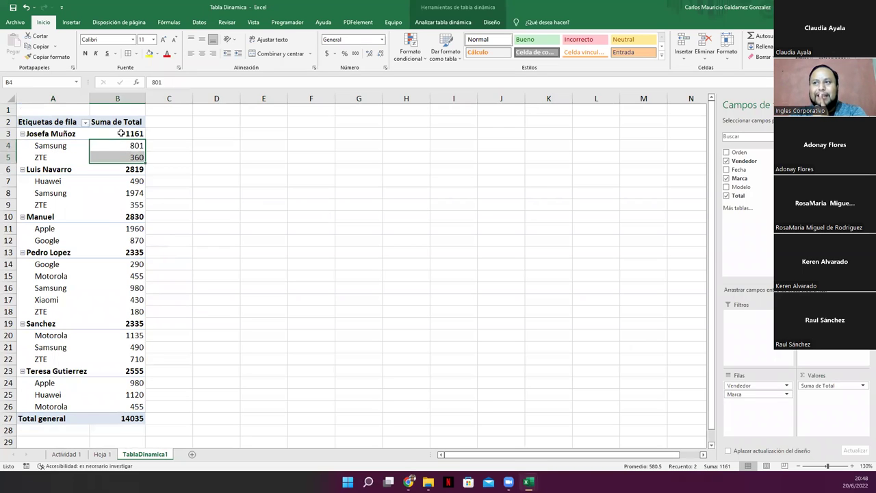
pyautogui.click(120, 133)
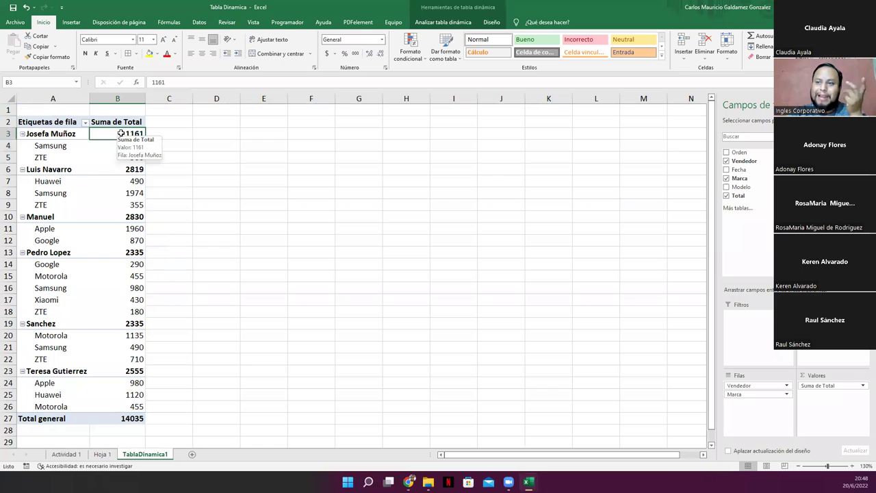
pyautogui.moveTo(128, 147); pyautogui.dragTo(132, 157)
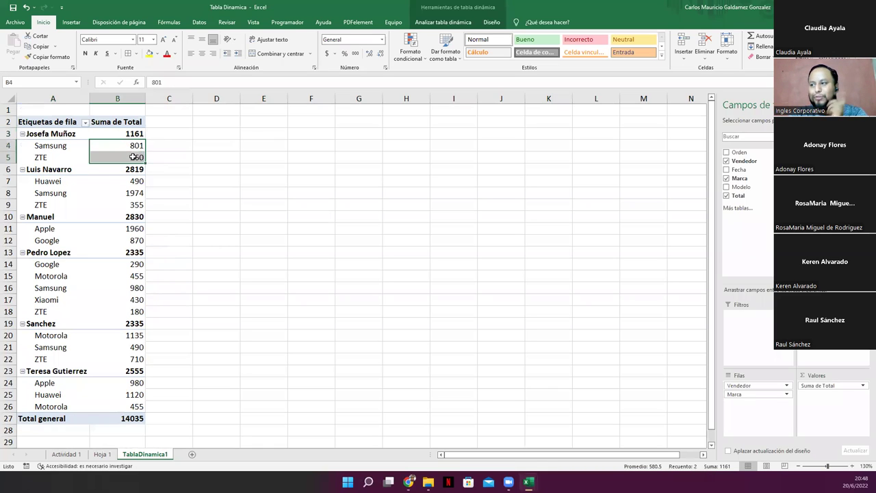
pyautogui.click(131, 135)
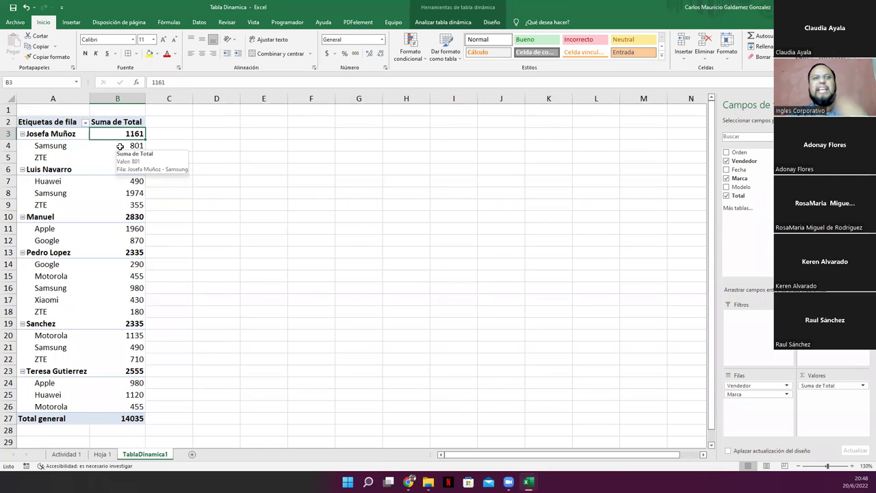
pyautogui.moveTo(60, 147); pyautogui.dragTo(123, 146)
pyautogui.moveTo(57, 157); pyautogui.dragTo(132, 159)
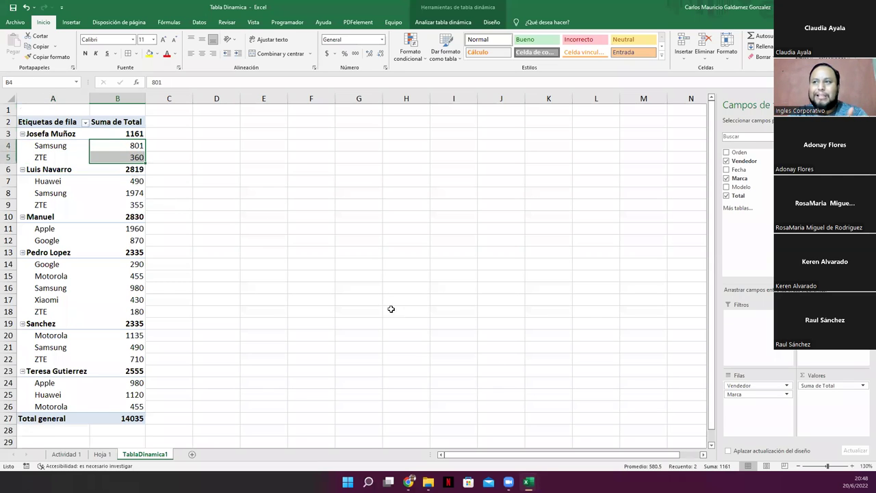
pyautogui.moveTo(61, 134); pyautogui.dragTo(109, 134)
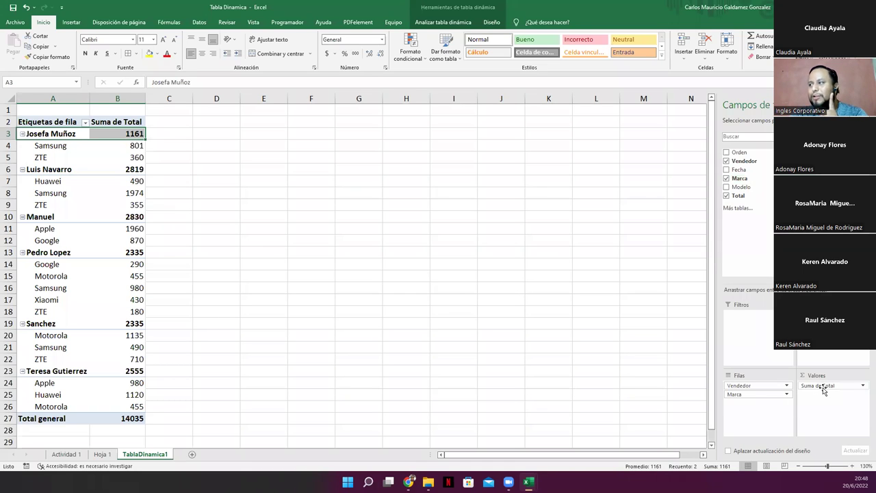
pyautogui.click(746, 196)
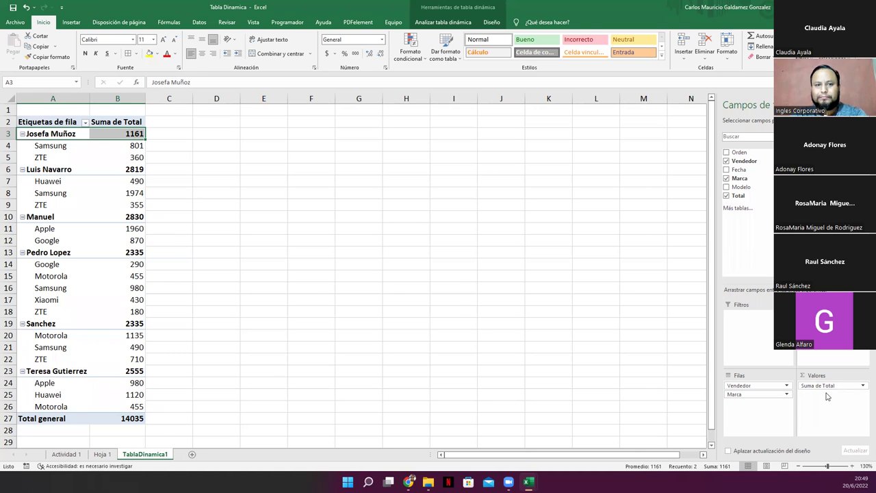
# Open the value field settings for Suma de Total and look through the available summary calculations, from Recuento to Varp
pyautogui.click(862, 386)
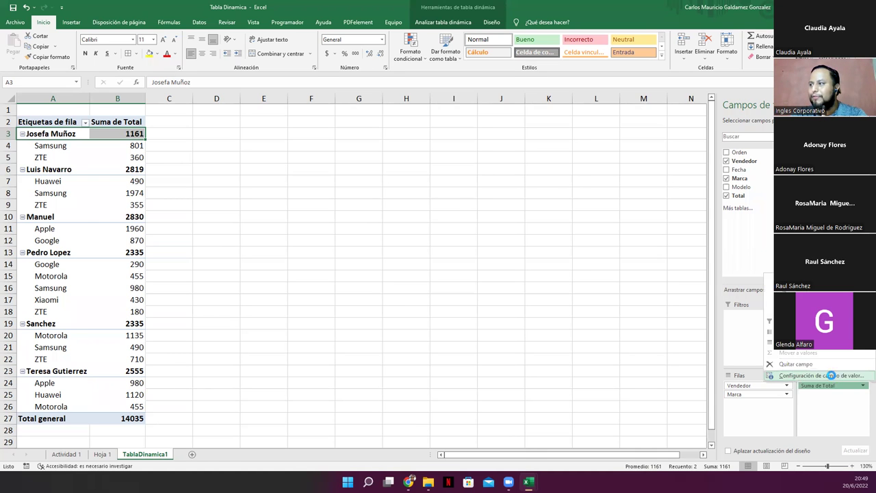
pyautogui.click(821, 376)
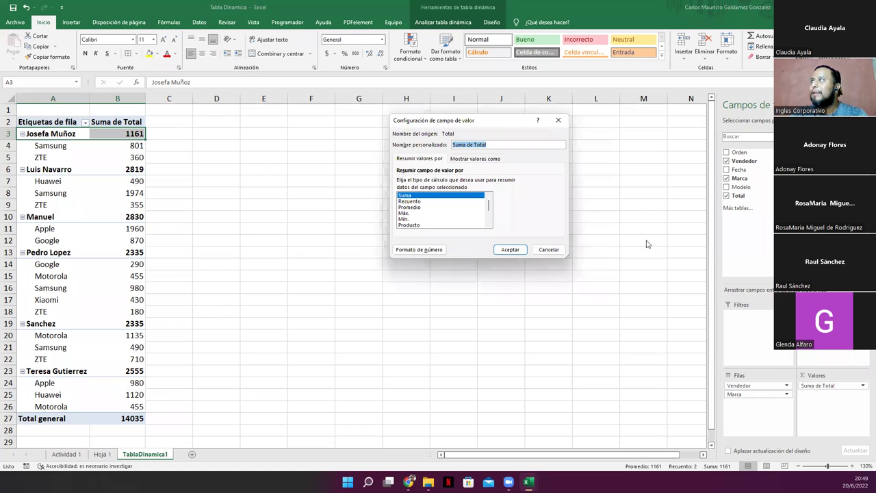
pyautogui.click(411, 201)
pyautogui.click(420, 208)
pyautogui.click(422, 213)
pyautogui.click(425, 219)
pyautogui.click(429, 225)
pyautogui.scroll(-1, 443, 223)
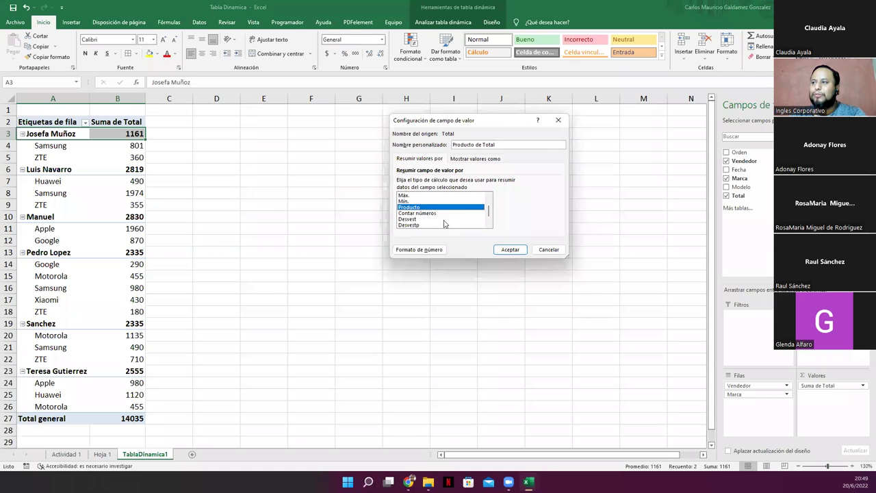
pyautogui.scroll(-1, 443, 223)
pyautogui.click(424, 202)
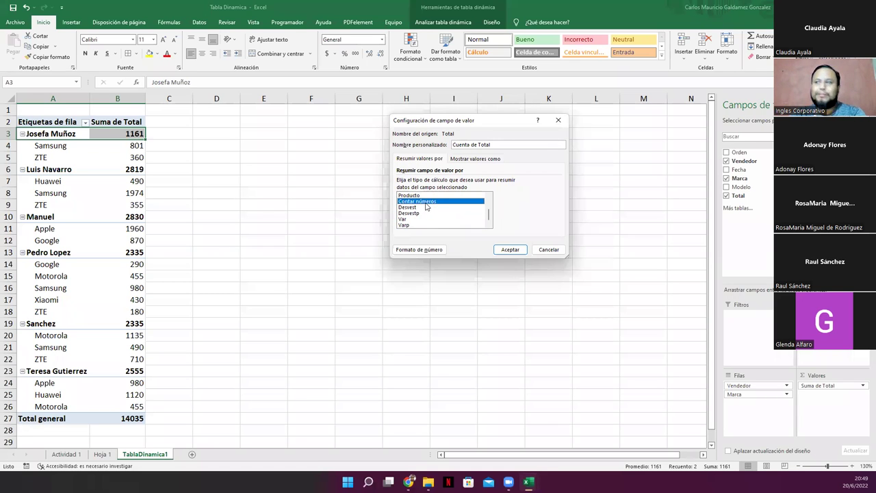
pyautogui.click(425, 208)
pyautogui.click(423, 213)
pyautogui.moveTo(423, 215); pyautogui.dragTo(436, 233)
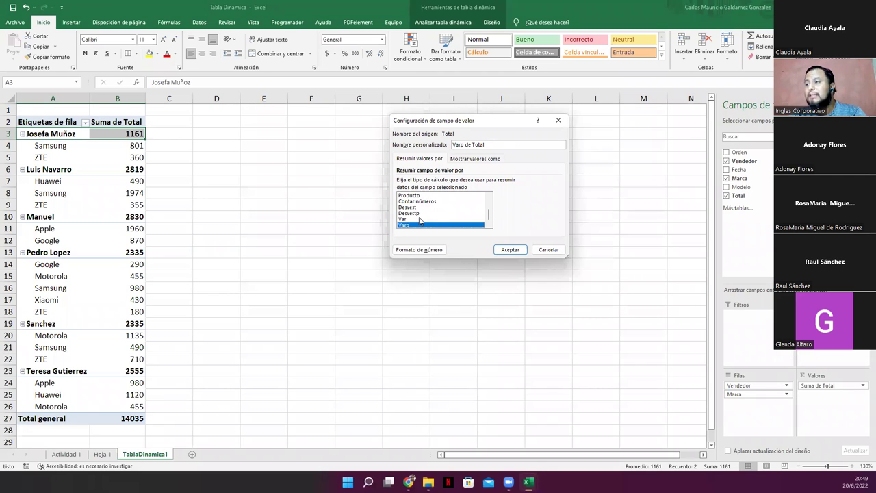
pyautogui.scroll(2, 420, 220)
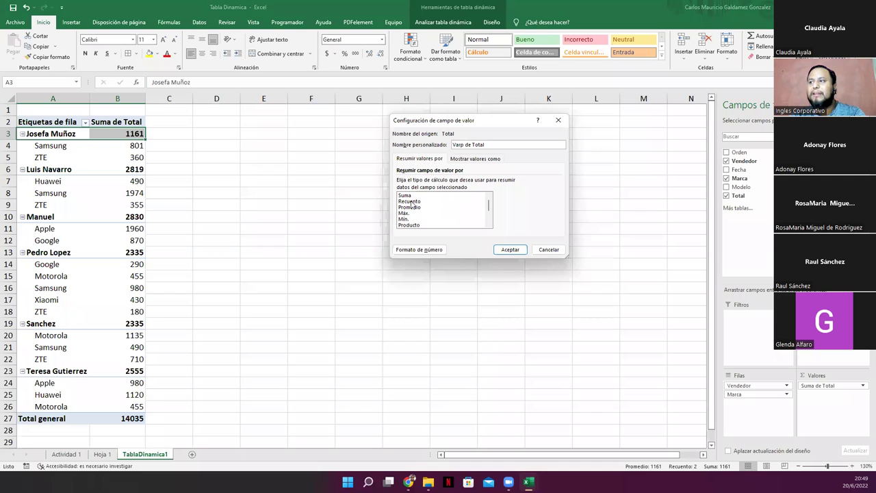
# Summarise the Total value field by Promedio and review the averages of the first seller's brands
pyautogui.click(407, 201)
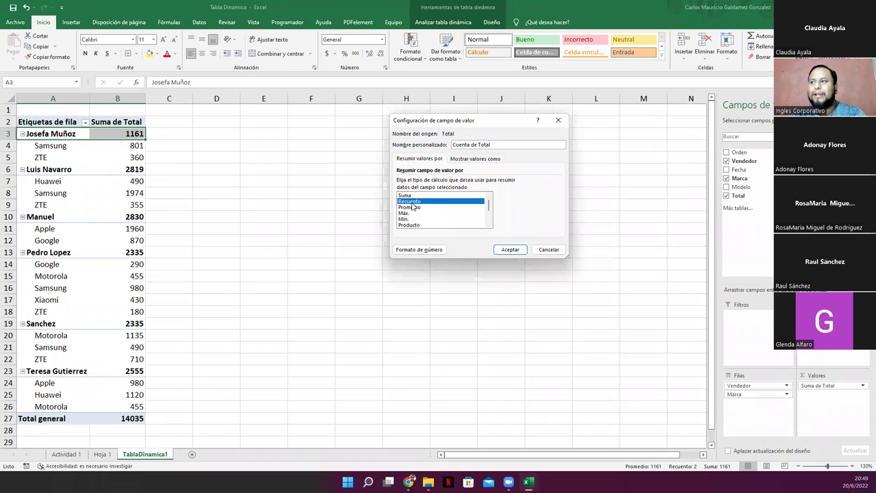
pyautogui.click(420, 207)
pyautogui.click(416, 213)
pyautogui.click(415, 219)
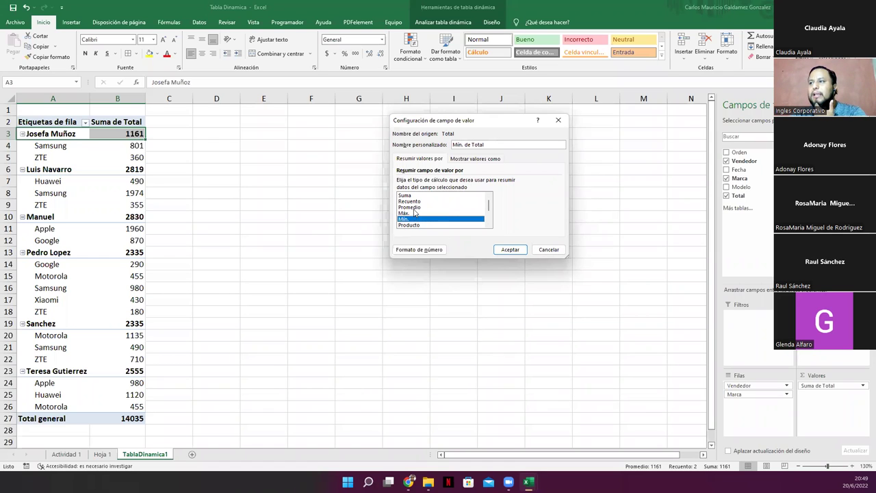
pyautogui.click(416, 207)
pyautogui.click(506, 250)
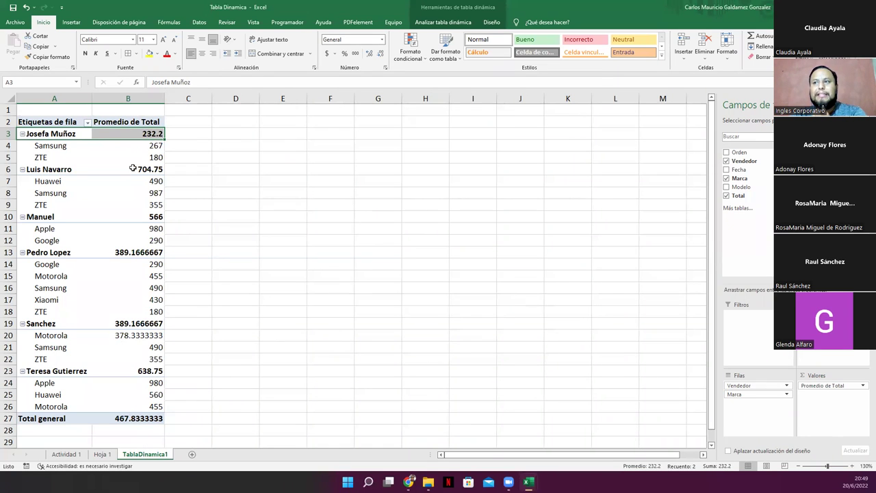
pyautogui.moveTo(129, 148)
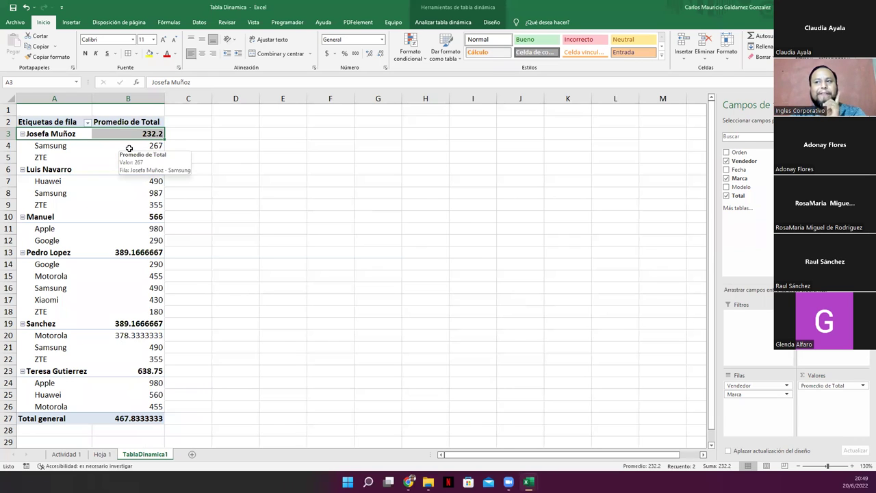
pyautogui.moveTo(136, 146); pyautogui.dragTo(138, 158)
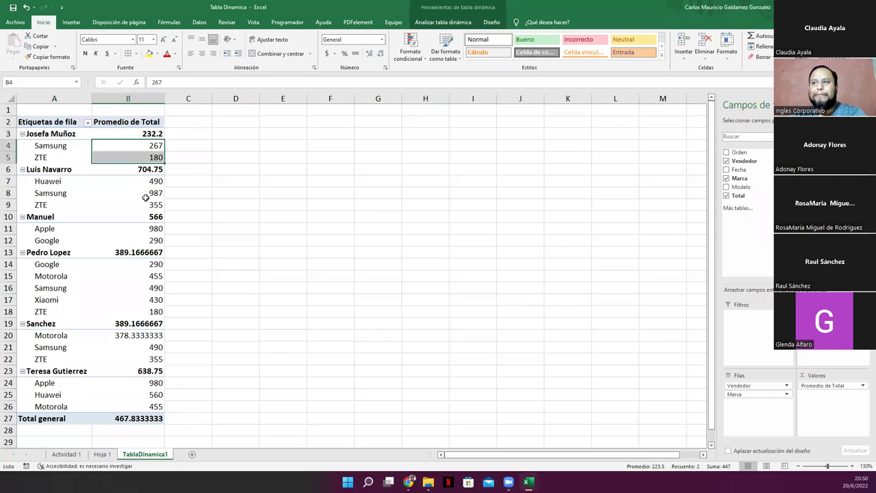
pyautogui.moveTo(137, 255)
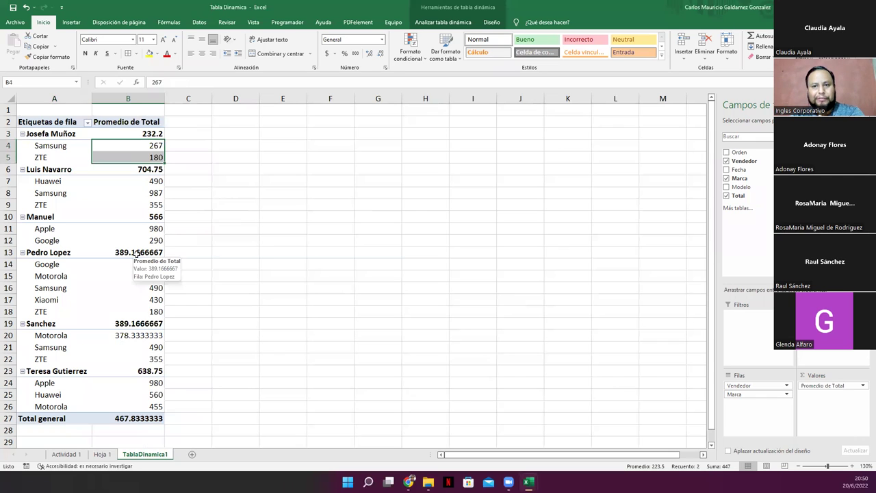
# Reduce the Total general average in B27 to two decimal places
pyautogui.click(121, 418)
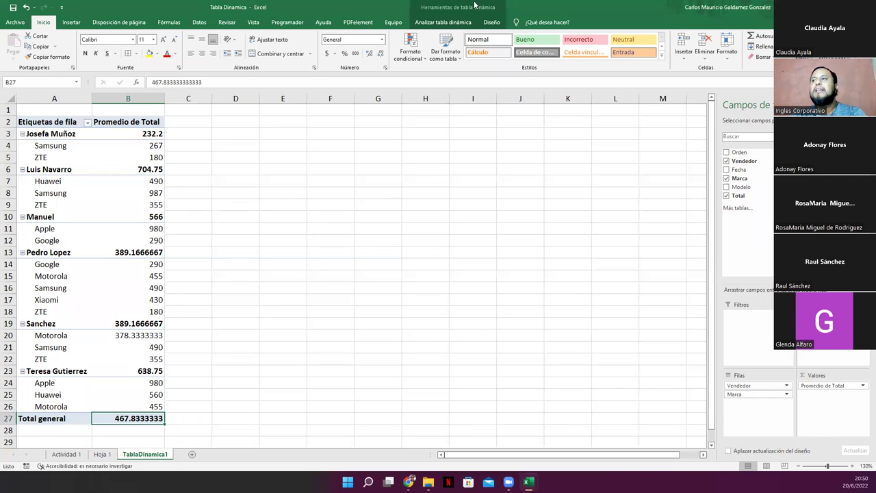
pyautogui.click(381, 54)
pyautogui.click(381, 54)
pyautogui.click(381, 54)
pyautogui.click(381, 53)
pyautogui.click(381, 53)
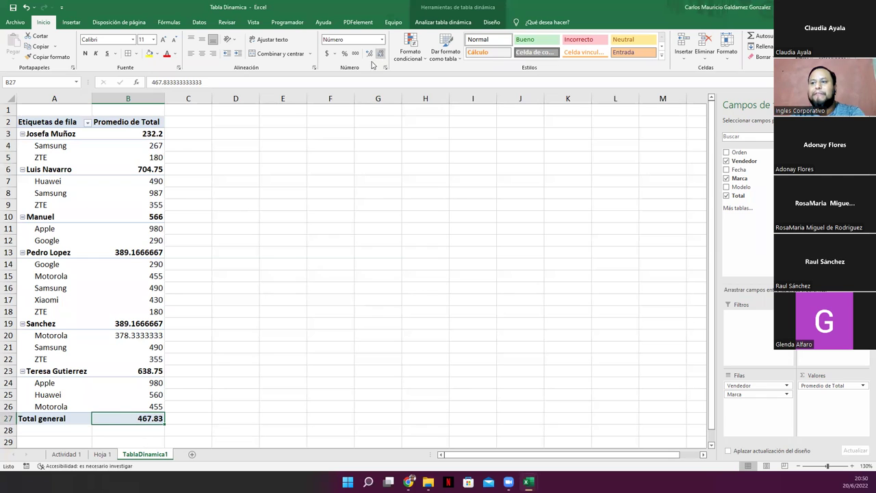
# Apply the accounting format with the dollar symbol to all the averages in B3:B27
pyautogui.click(140, 130)
pyautogui.moveTo(135, 172); pyautogui.dragTo(124, 419)
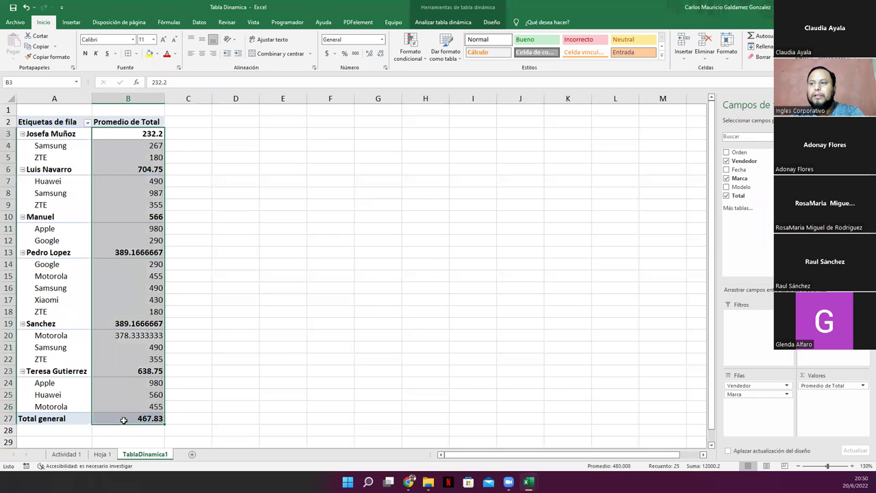
pyautogui.click(327, 55)
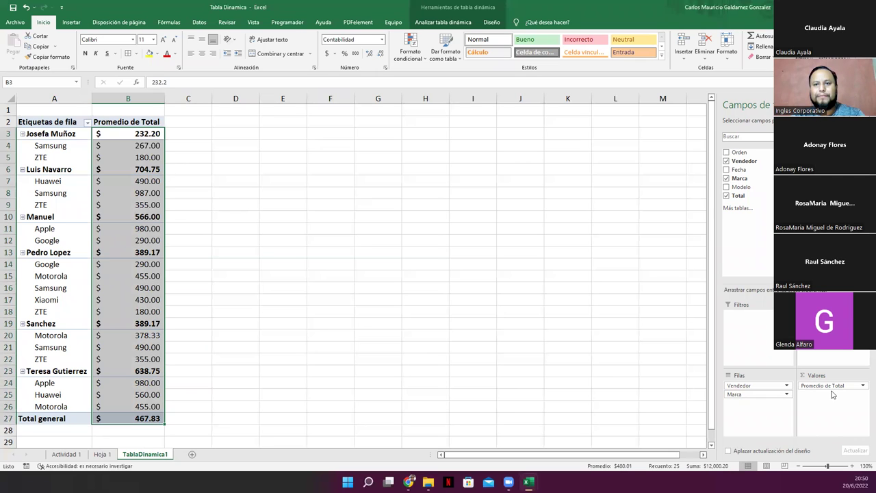
pyautogui.click(150, 204)
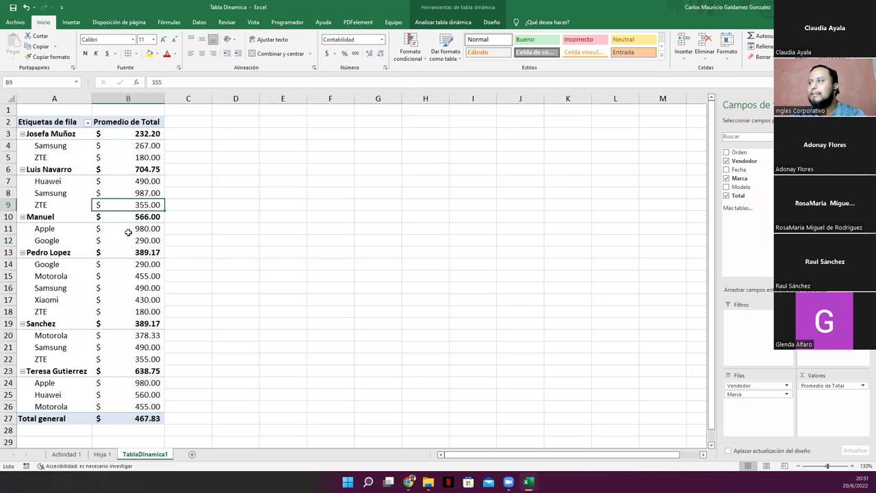
# Add a new sheet, paste the copied screenshot of the averages table into it, and return to the TablaDinamica1 sheet
pyautogui.moveTo(128, 233)
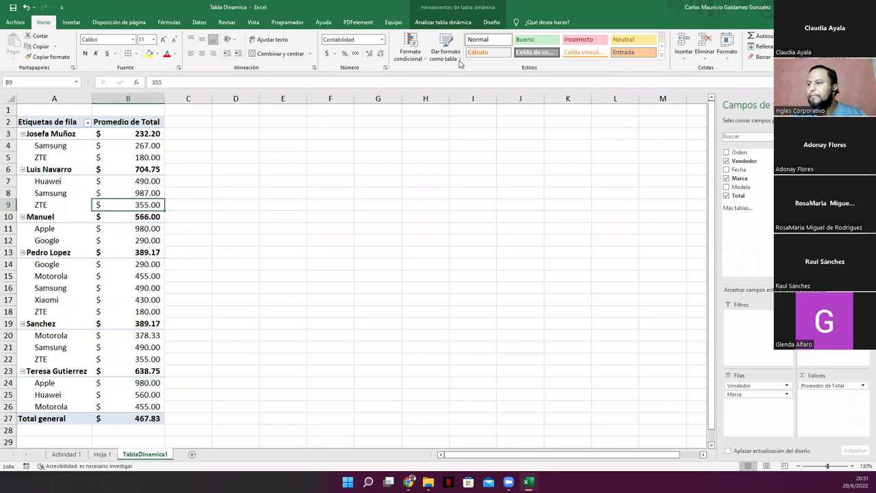
pyautogui.click(192, 454)
pyautogui.hotkey('ctrl', 'v')
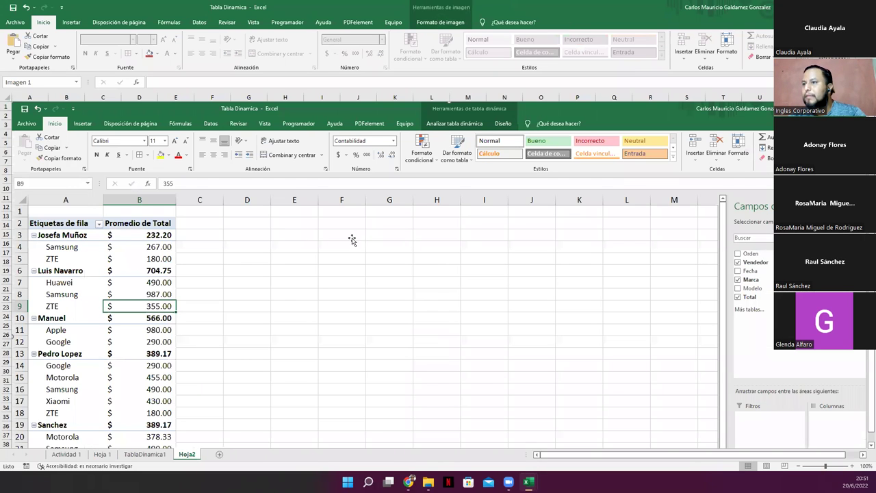
pyautogui.click(142, 456)
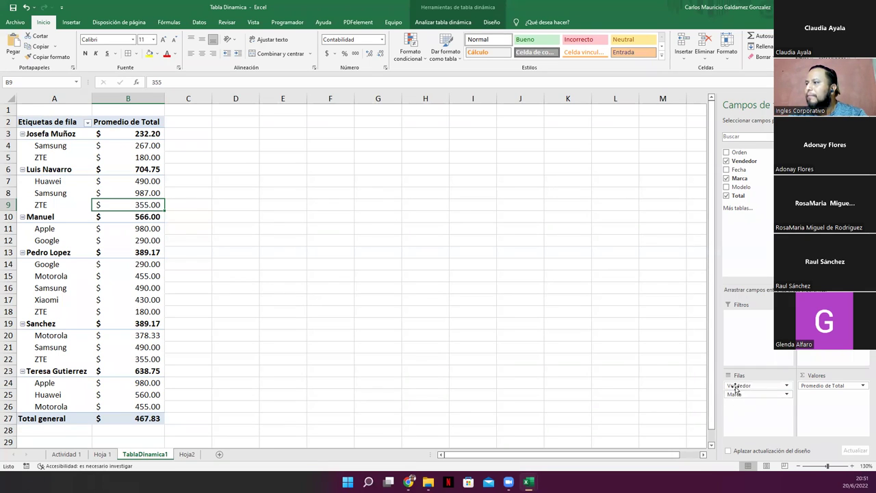
# Move the Vendedor field from rows to columns and summarise the Total value field by Suma
pyautogui.moveTo(735, 387); pyautogui.dragTo(828, 328)
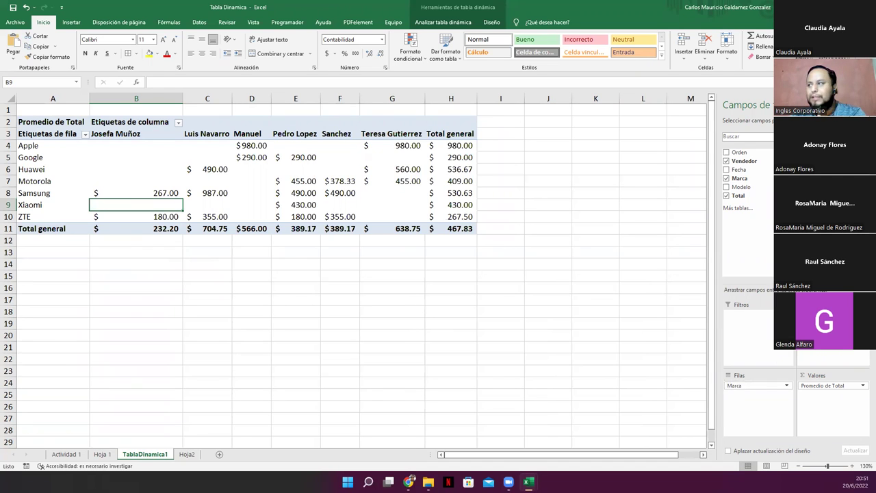
pyautogui.click(862, 387)
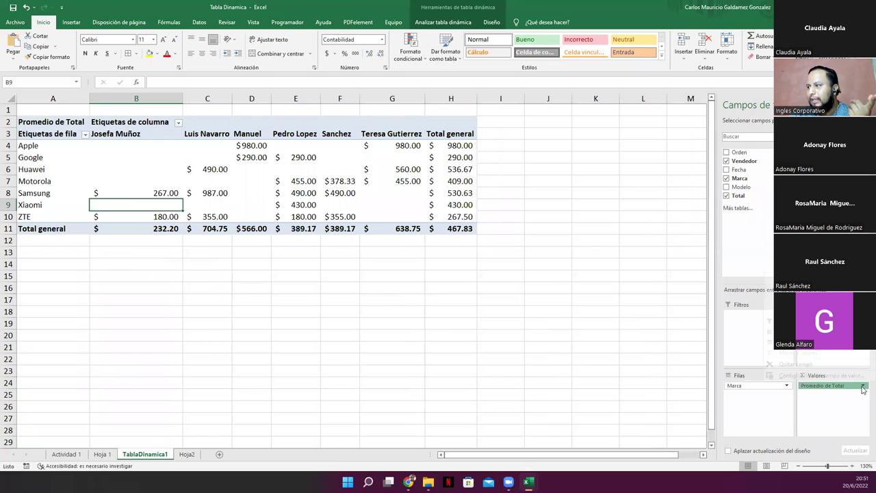
pyautogui.click(836, 376)
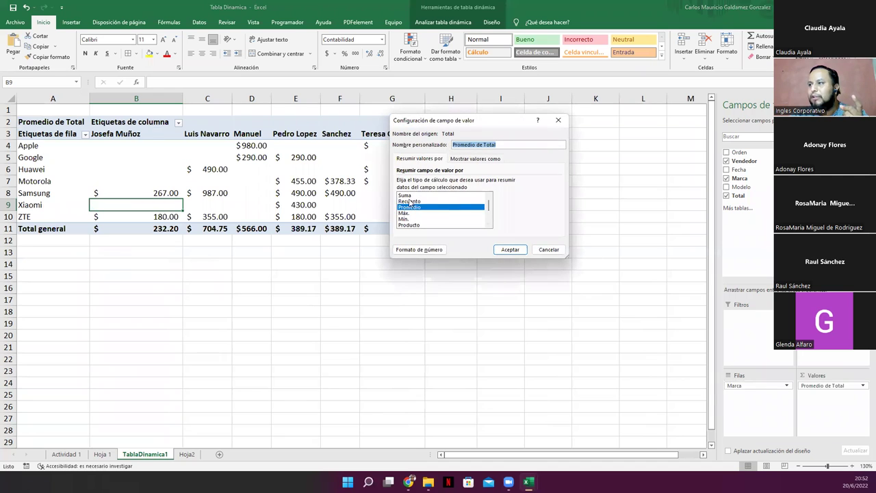
pyautogui.click(408, 195)
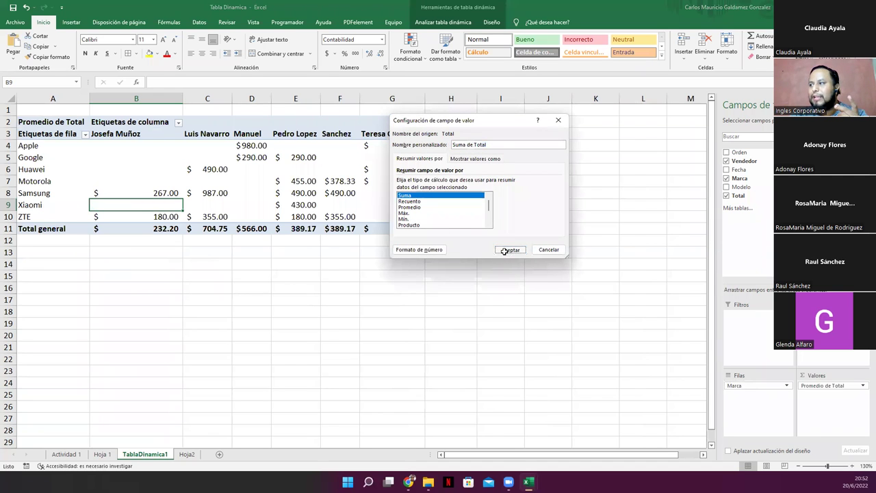
pyautogui.click(510, 249)
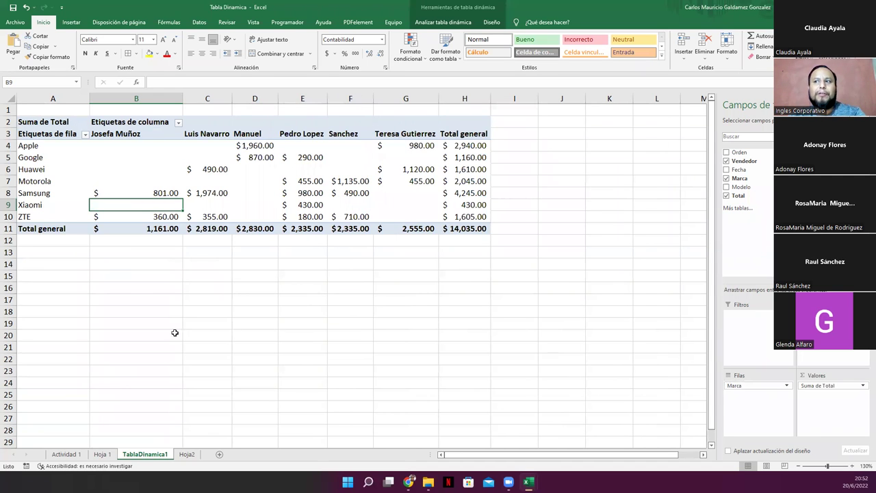
# Examine the sales and total in each seller's column, each brand's row total, and the overall Total general
pyautogui.moveTo(123, 142); pyautogui.dragTo(135, 216)
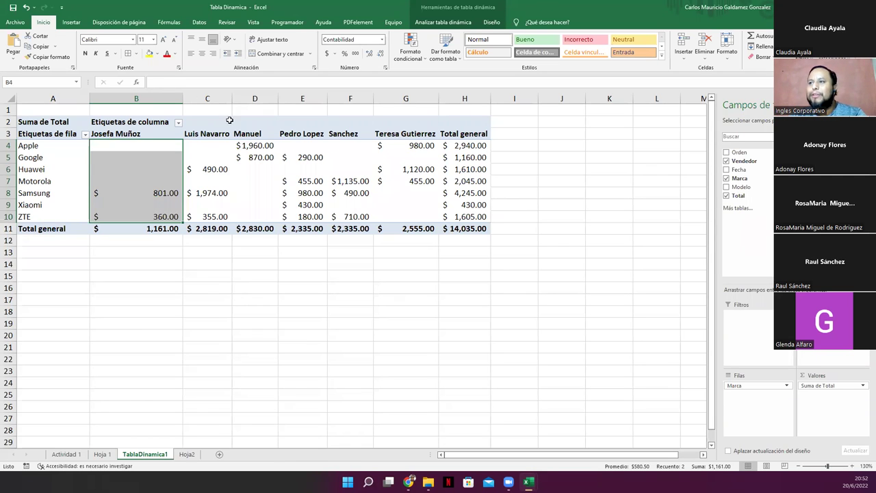
pyautogui.moveTo(200, 140); pyautogui.dragTo(201, 219)
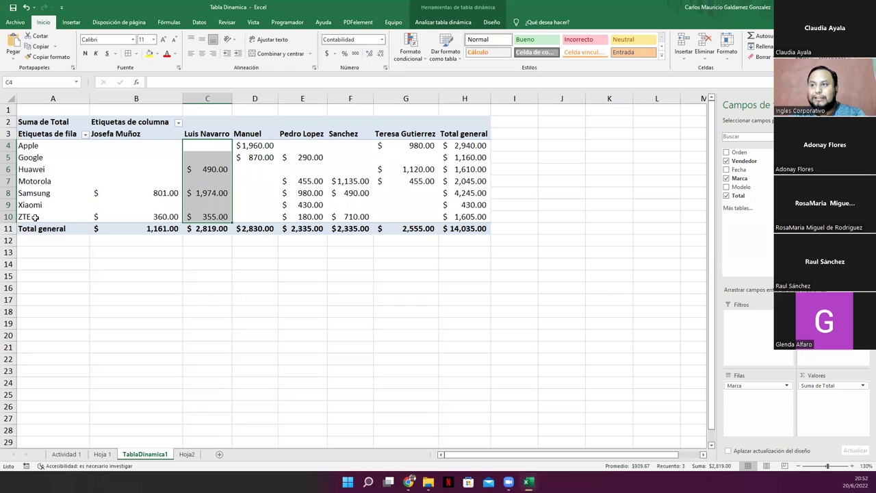
pyautogui.click(202, 228)
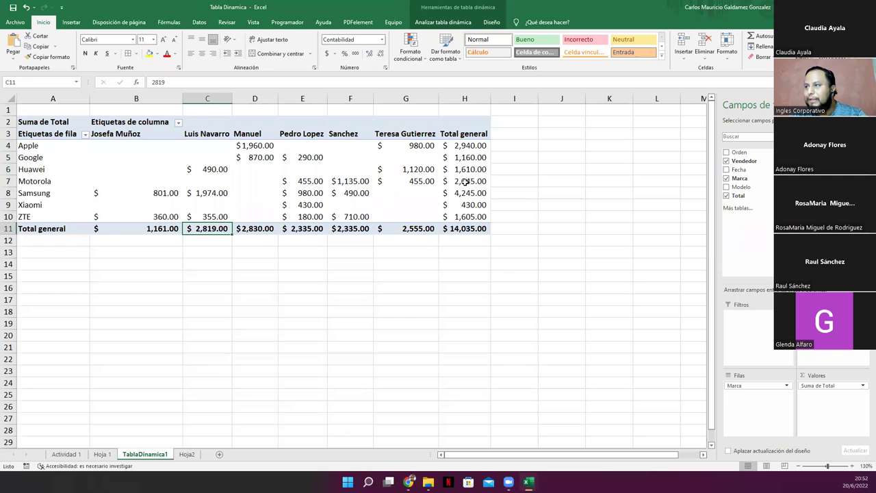
pyautogui.click(21, 146)
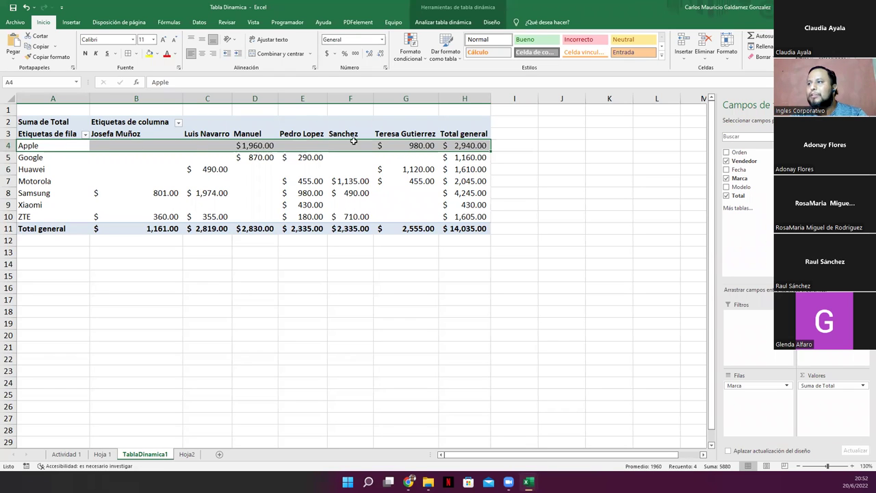
pyautogui.click(463, 145)
pyautogui.moveTo(462, 145)
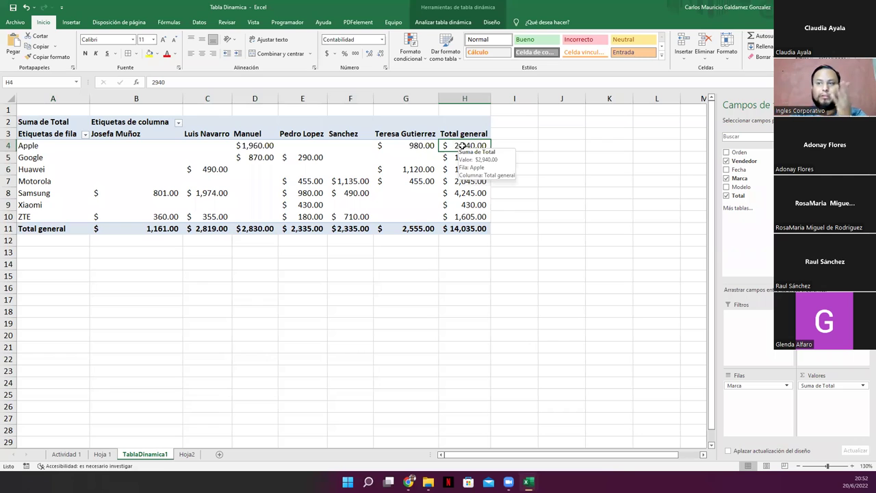
pyautogui.moveTo(416, 180)
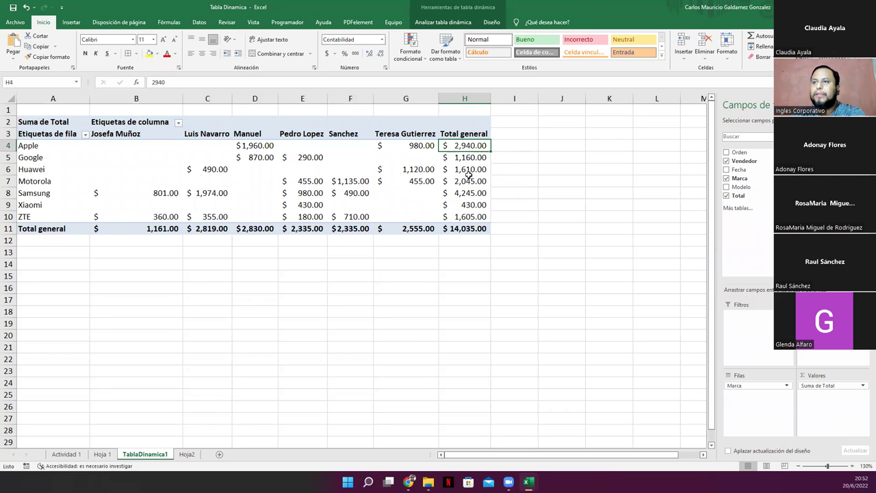
pyautogui.click(444, 157)
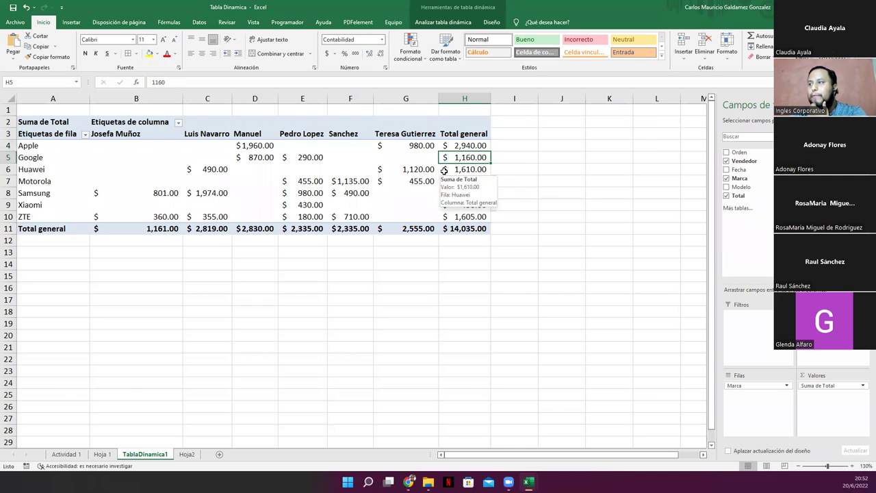
pyautogui.click(445, 171)
pyautogui.click(459, 182)
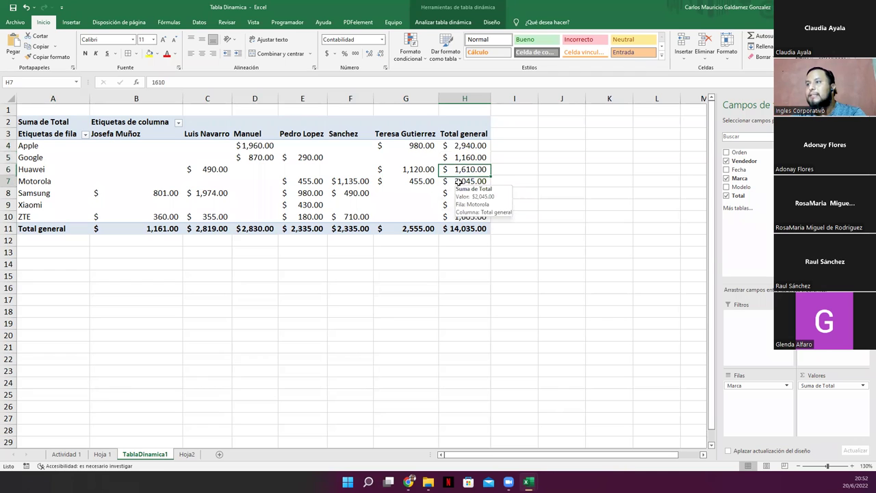
pyautogui.click(453, 228)
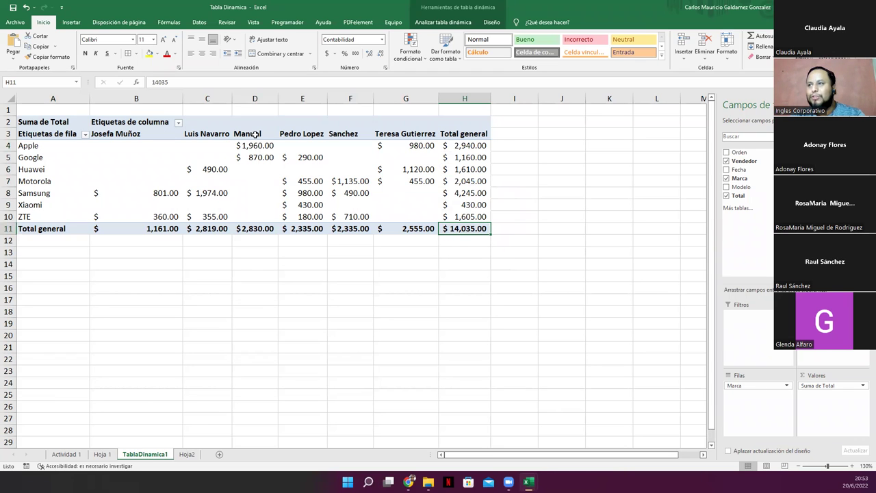
pyautogui.click(345, 135)
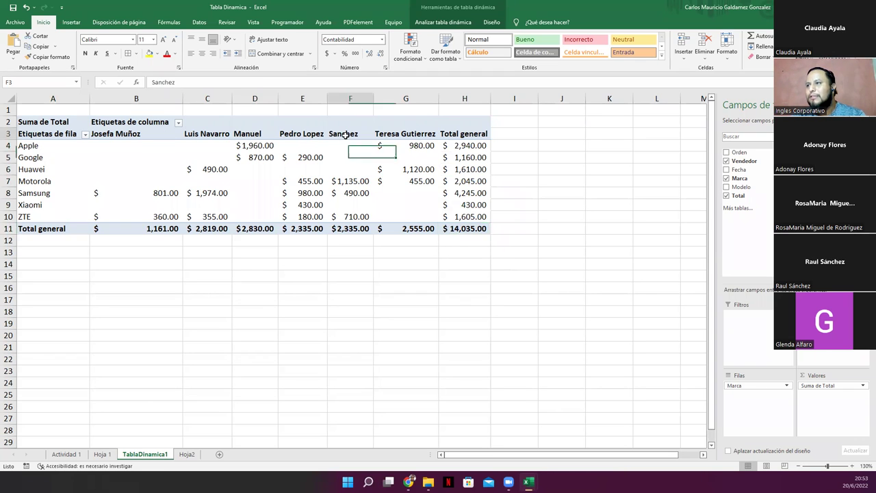
pyautogui.click(403, 135)
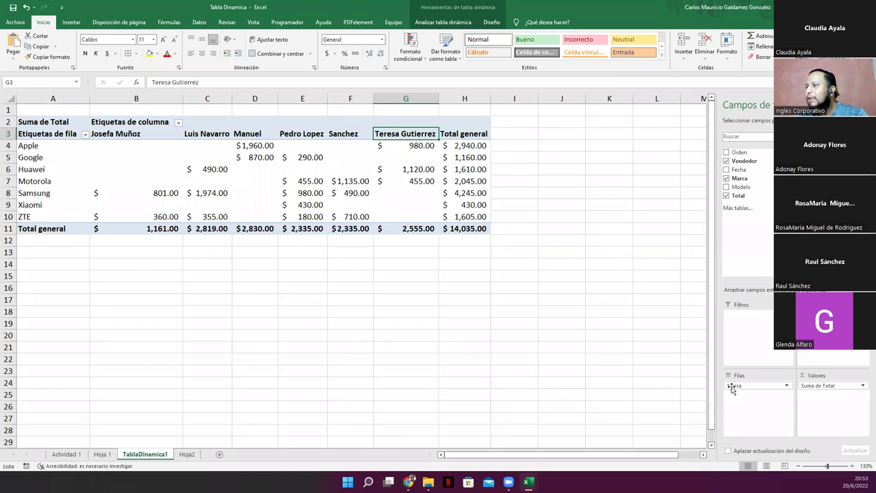
# Rearrange the pivot table with Vendedor in the rows and Marca and Modelo in the columns
pyautogui.moveTo(732, 388); pyautogui.dragTo(825, 342)
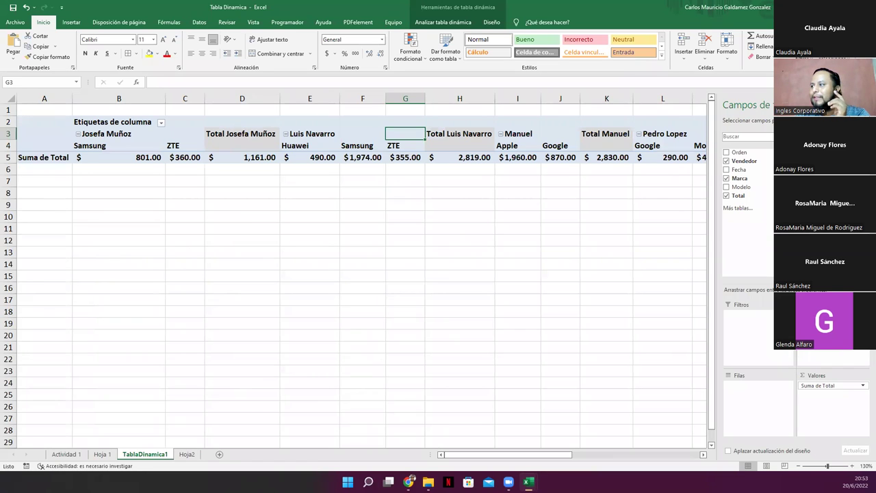
pyautogui.moveTo(811, 339); pyautogui.dragTo(751, 390)
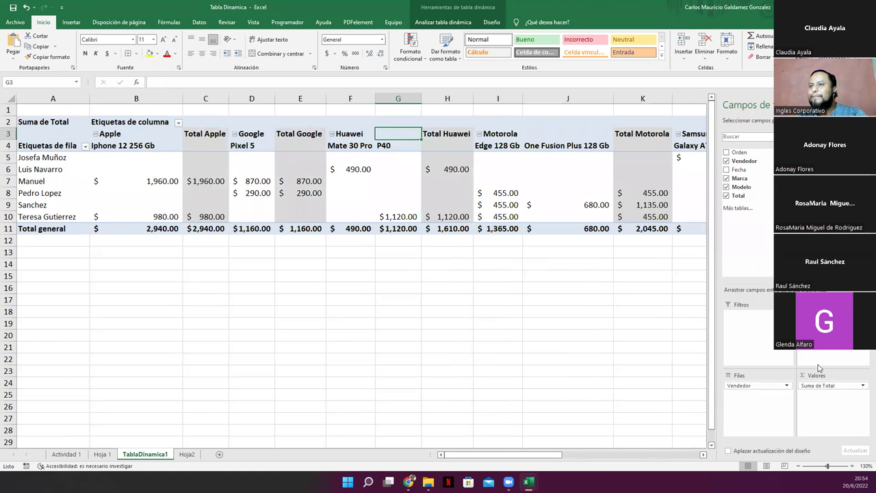
# Examine the model columns and brand totals under each brand heading, from Apple across to ZTE
pyautogui.click(110, 135)
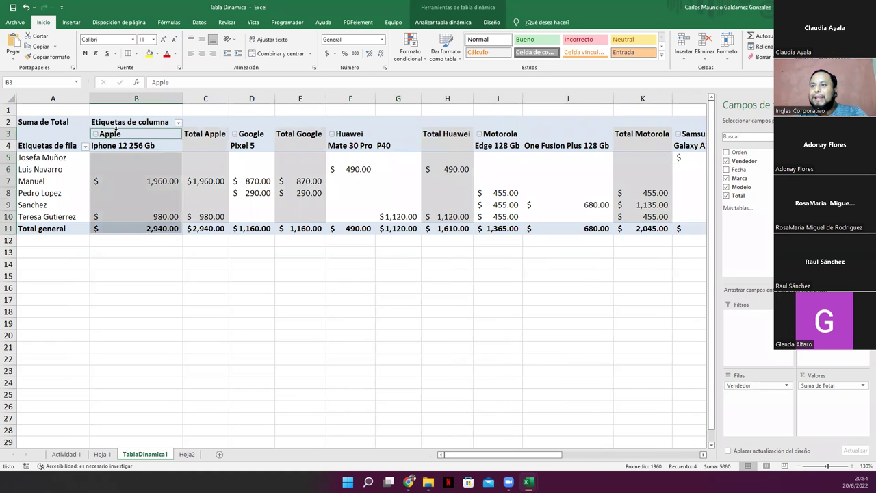
pyautogui.click(164, 145)
pyautogui.click(205, 146)
pyautogui.click(241, 146)
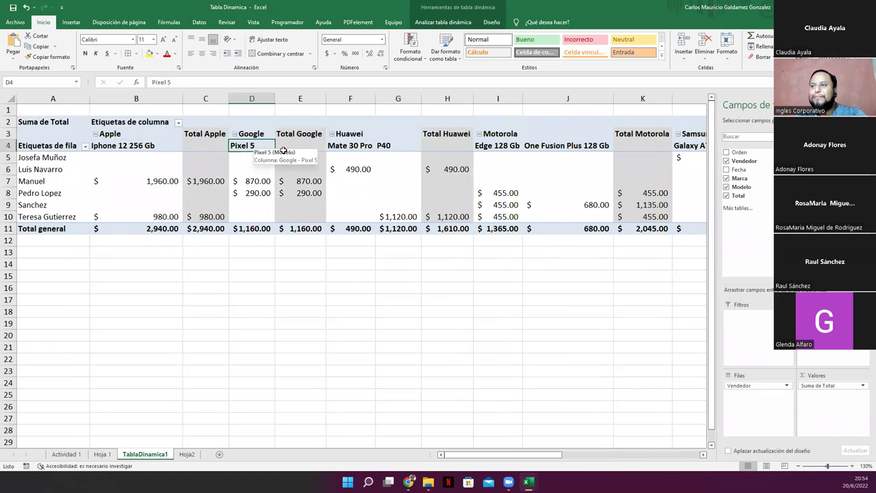
pyautogui.click(123, 133)
pyautogui.moveTo(206, 138); pyautogui.dragTo(146, 143)
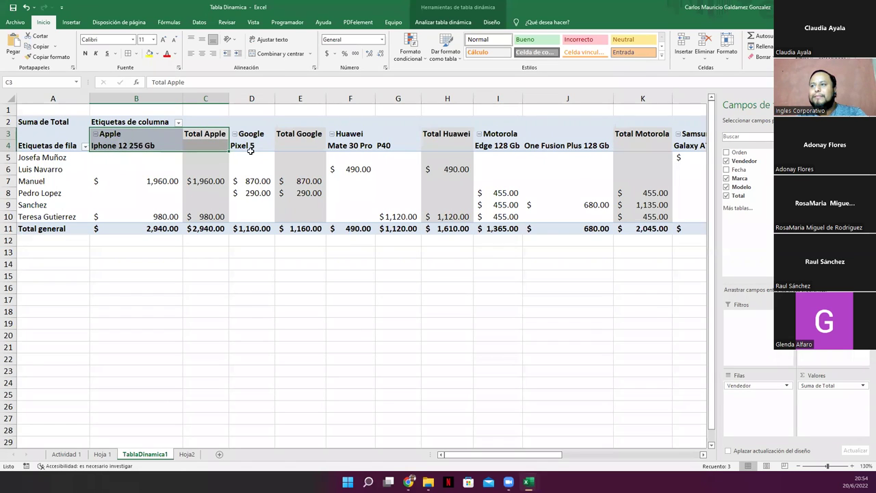
pyautogui.moveTo(251, 133); pyautogui.dragTo(292, 145)
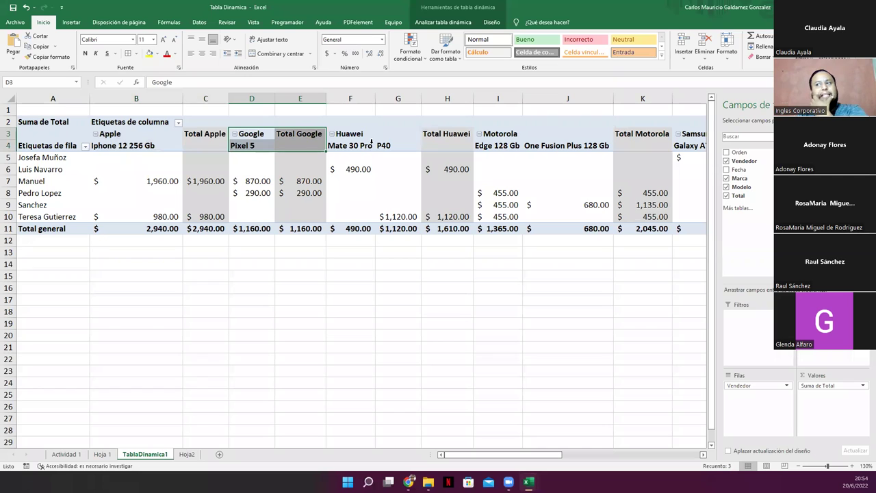
pyautogui.moveTo(350, 135); pyautogui.dragTo(429, 146)
pyautogui.moveTo(510, 136); pyautogui.dragTo(627, 146)
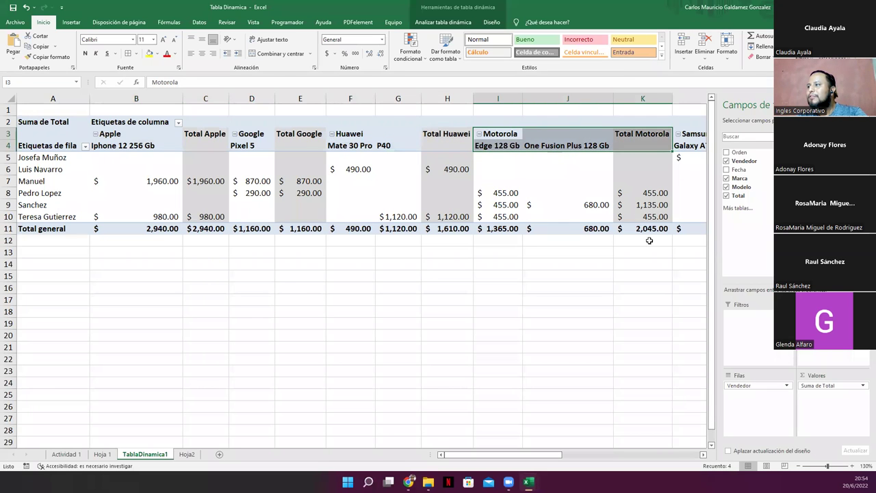
pyautogui.click(702, 454)
pyautogui.click(702, 454)
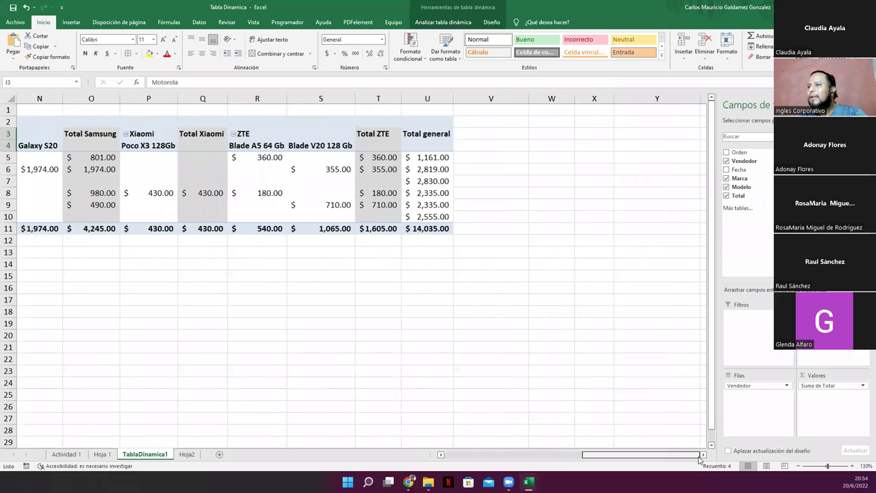
pyautogui.moveTo(611, 455); pyautogui.dragTo(555, 465)
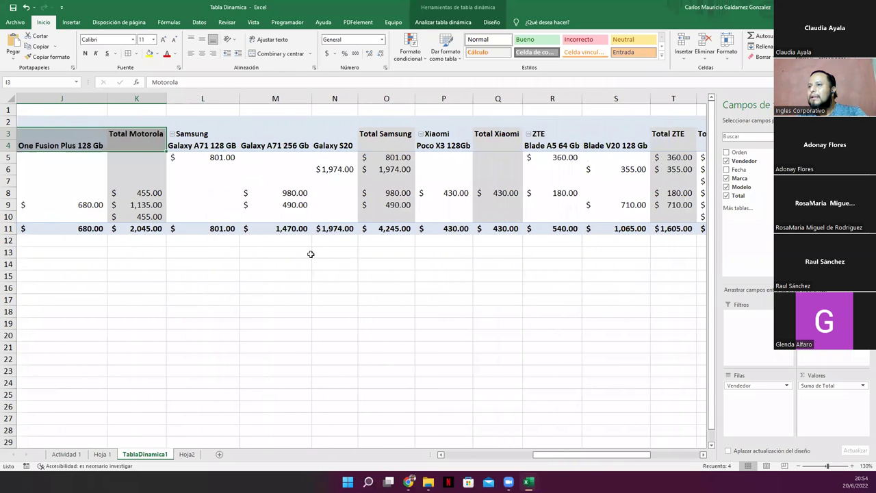
pyautogui.moveTo(196, 145); pyautogui.dragTo(390, 139)
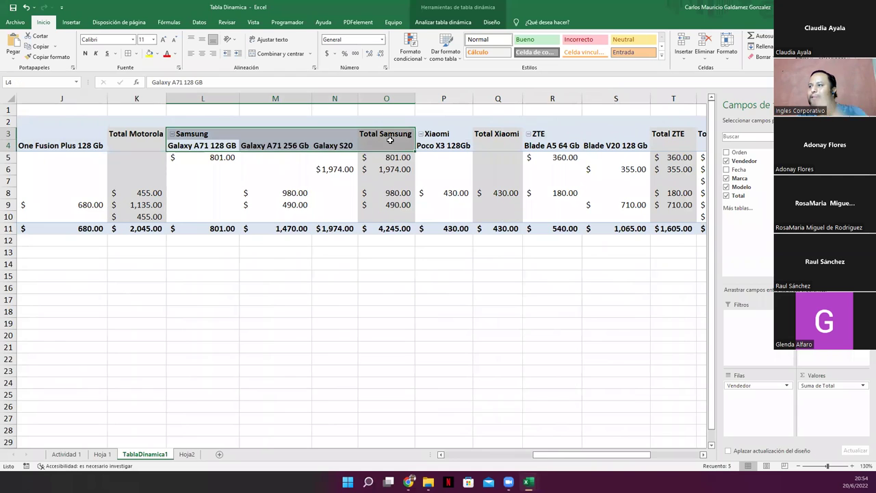
pyautogui.click(444, 145)
pyautogui.click(493, 145)
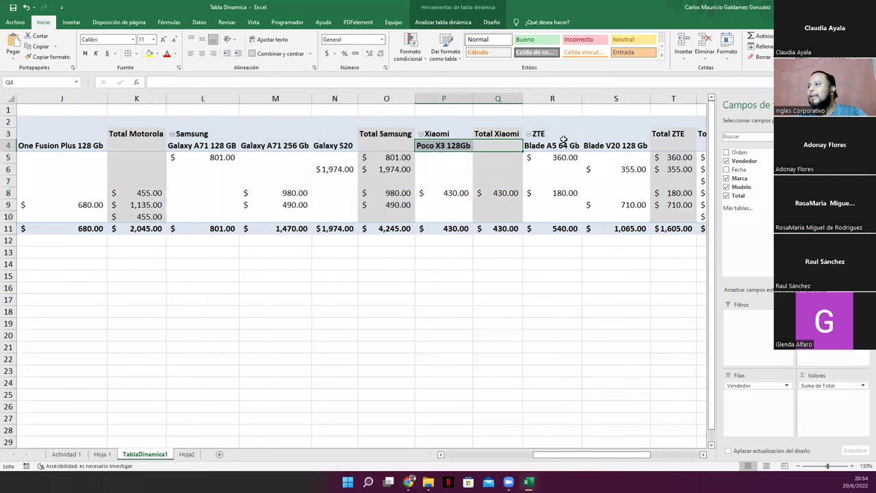
pyautogui.moveTo(632, 145); pyautogui.dragTo(552, 146)
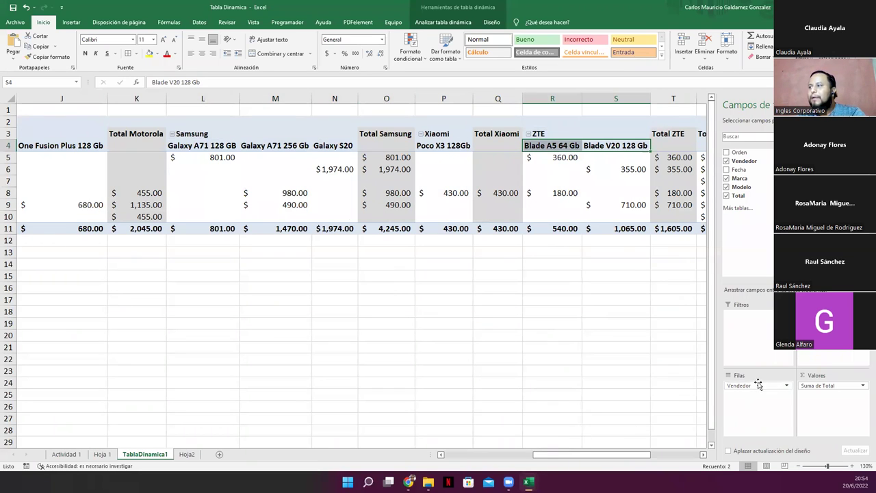
# Move the Modelo field from columns to rows beneath Vendedor and delete the empty row 1 above the pivot table
pyautogui.moveTo(831, 316); pyautogui.dragTo(744, 399)
pyautogui.moveTo(596, 457); pyautogui.dragTo(442, 453)
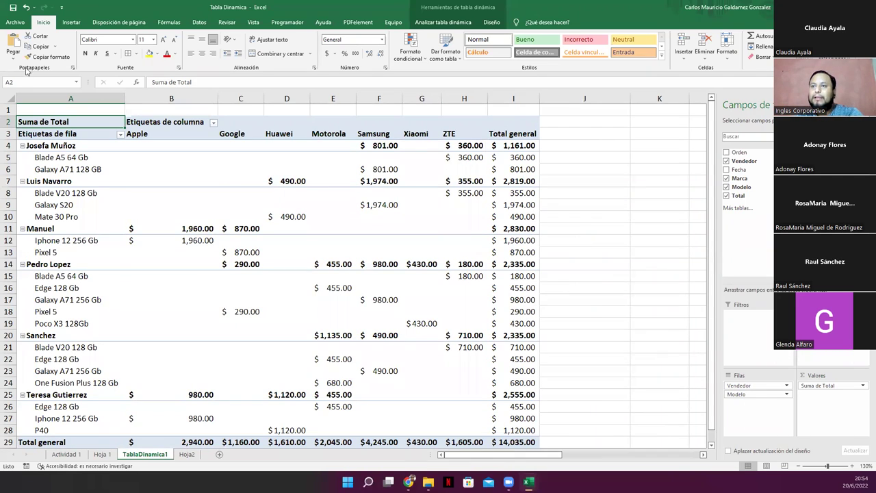
pyautogui.rightClick(7, 110)
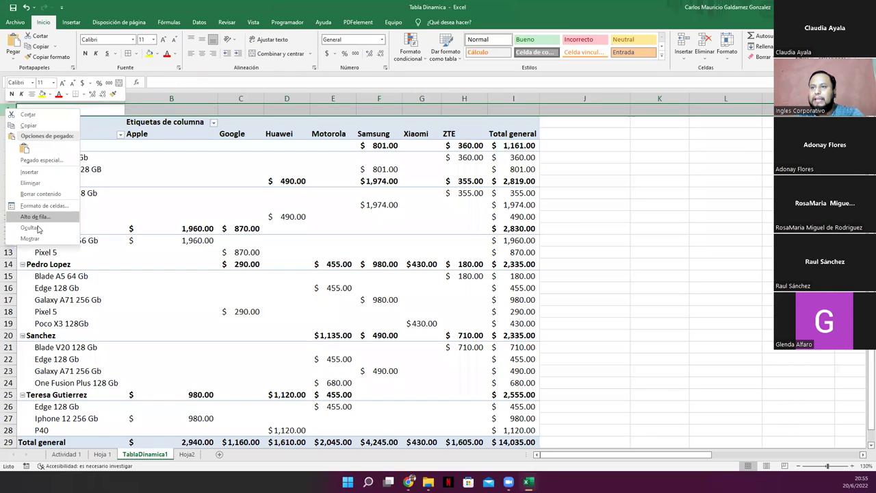
pyautogui.click(43, 185)
pyautogui.click(384, 286)
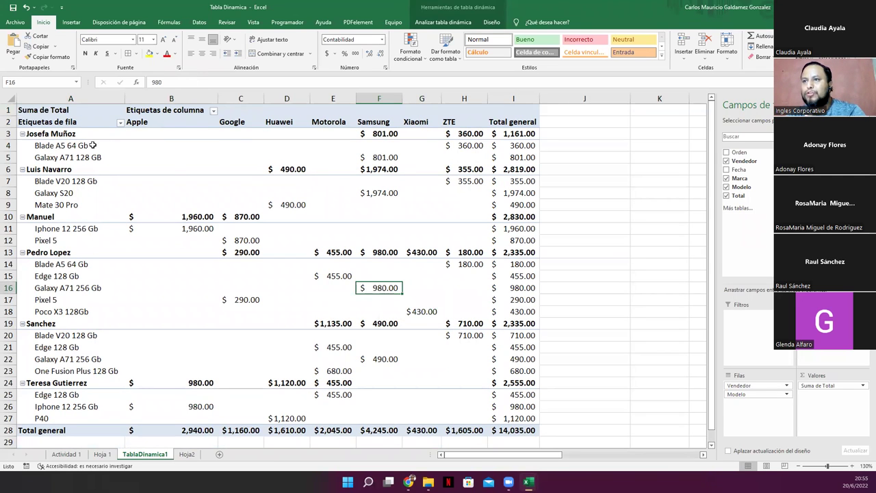
# Collapse the first seller's model rows in the pivot table and expand them again
pyautogui.click(41, 134)
pyautogui.click(23, 134)
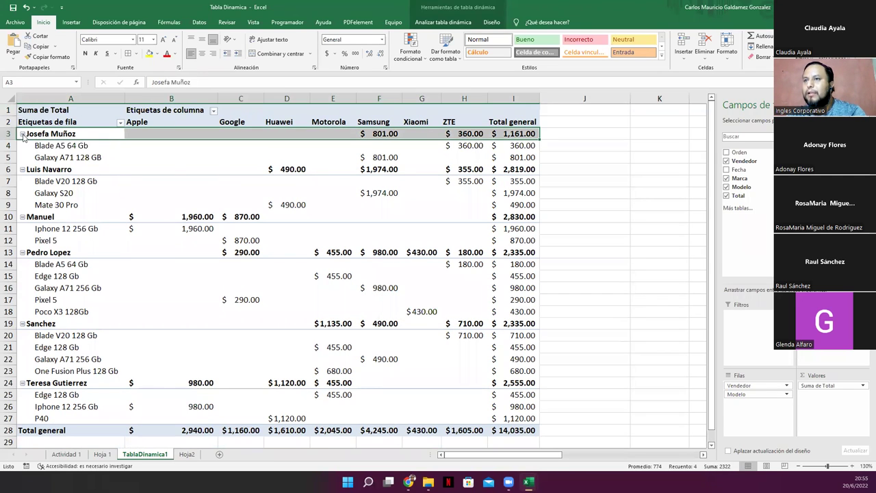
pyautogui.click(23, 134)
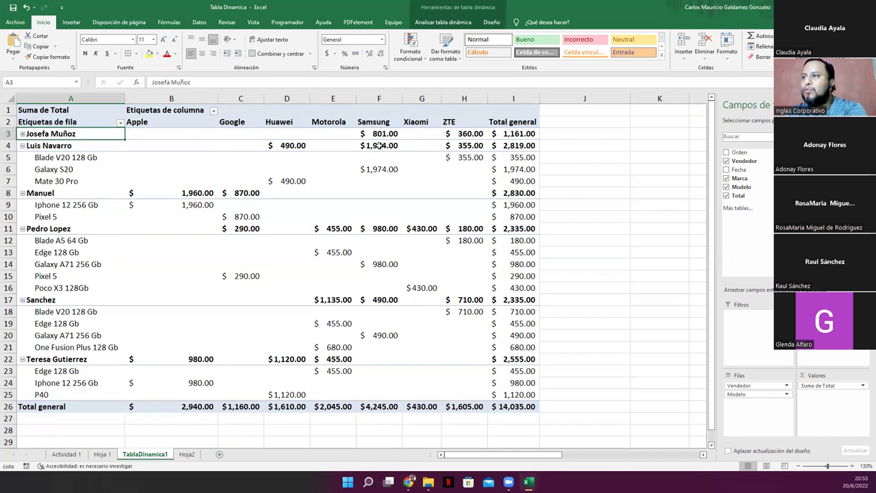
pyautogui.moveTo(373, 136)
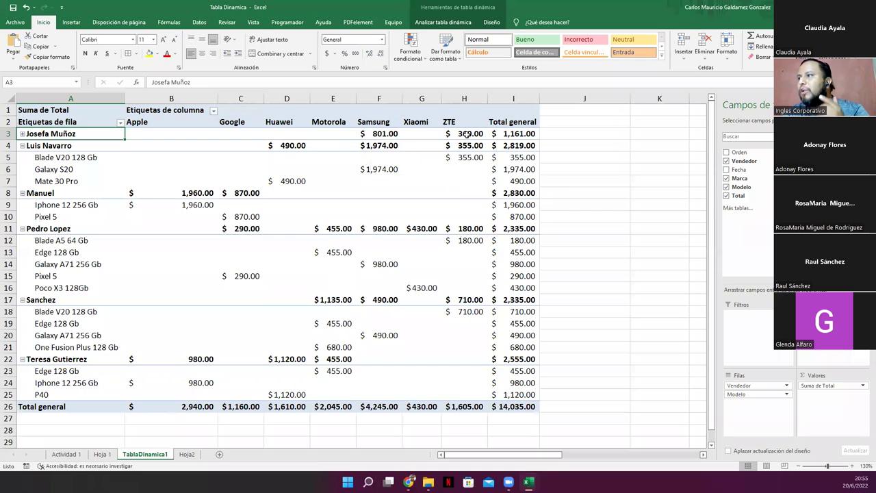
pyautogui.moveTo(468, 137)
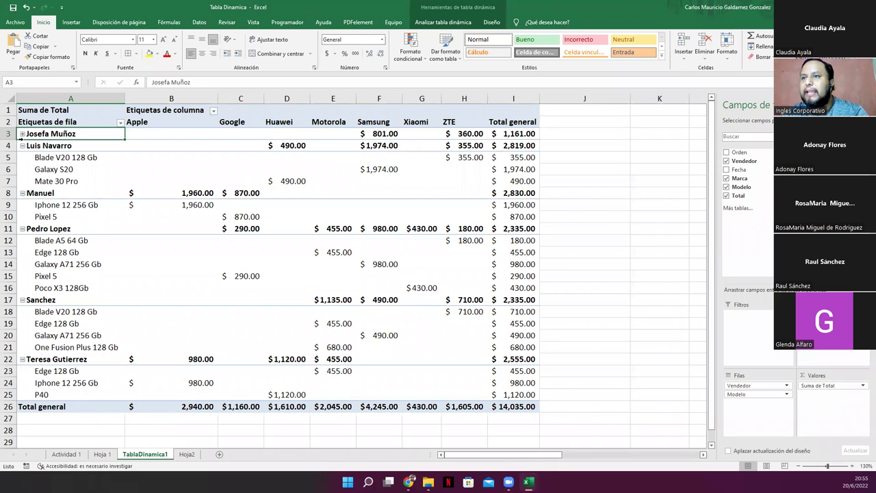
pyautogui.click(22, 134)
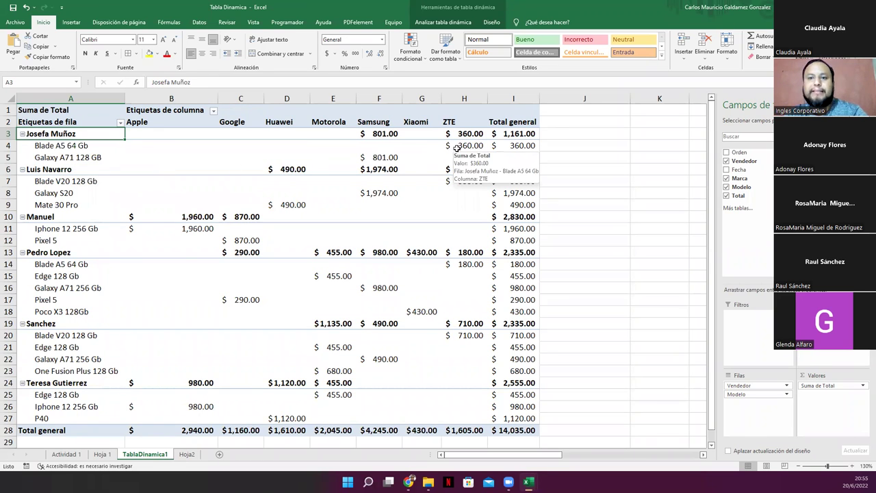
# Collapse the model rows of all six sellers so that only the seller totals remain
pyautogui.click(22, 135)
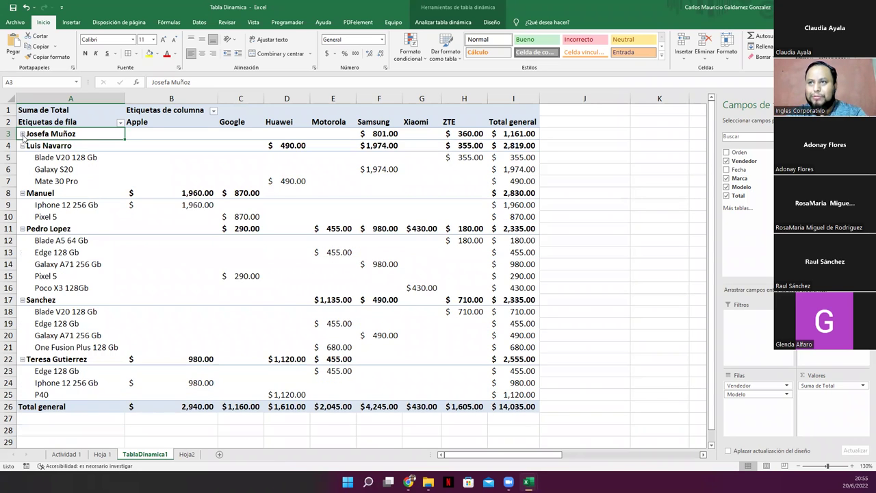
pyautogui.click(21, 146)
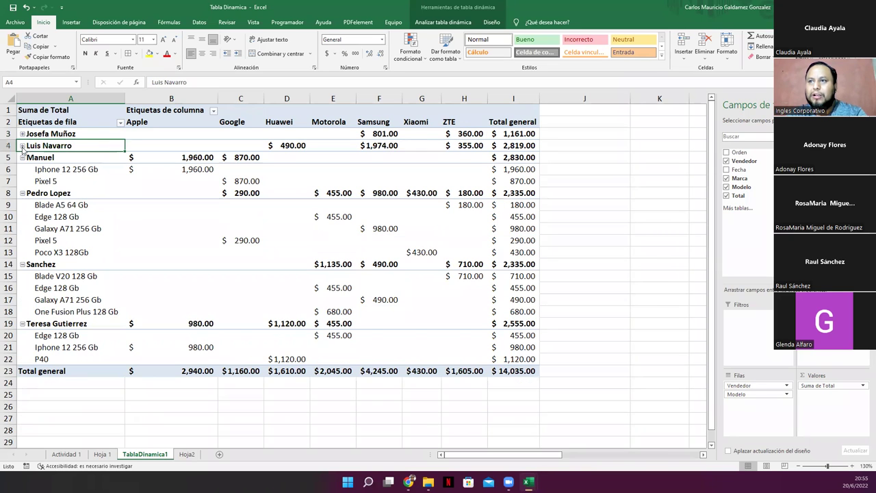
pyautogui.click(23, 157)
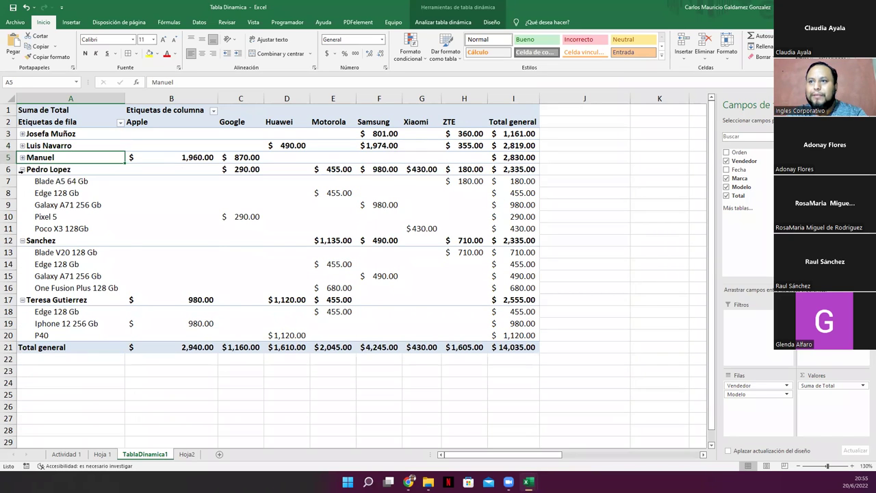
pyautogui.click(22, 169)
pyautogui.click(21, 181)
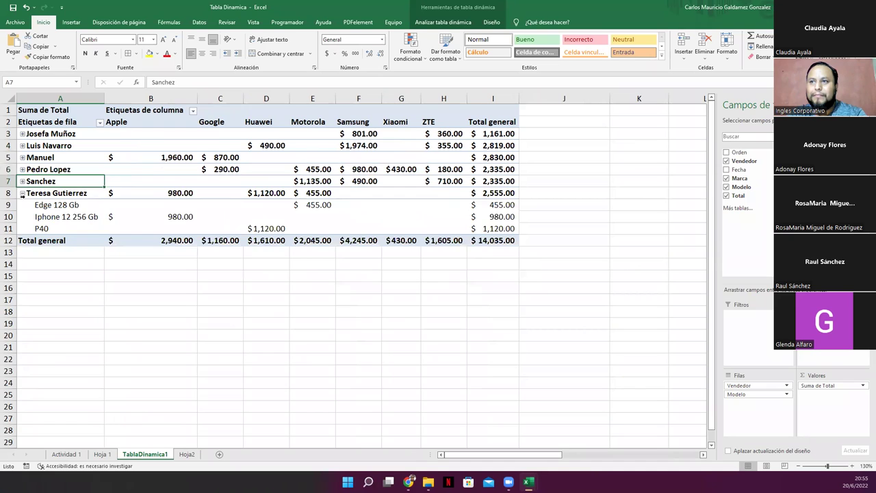
pyautogui.click(22, 193)
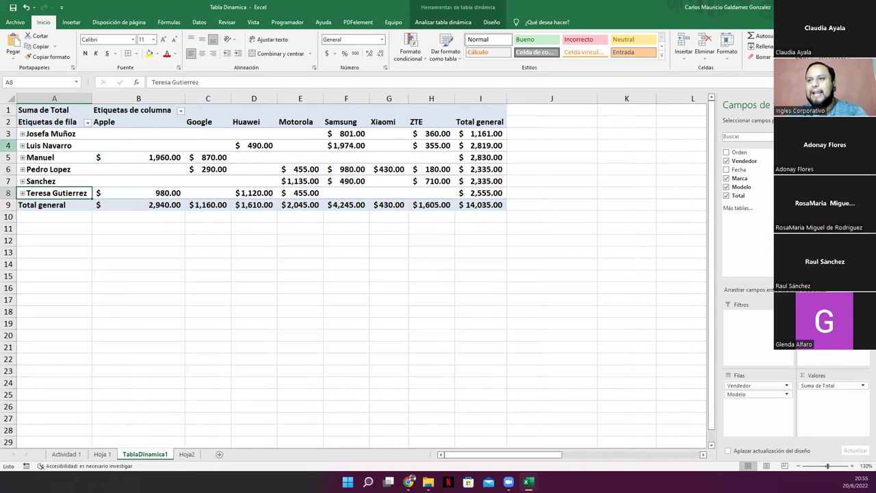
# Expand every seller in the pivot table to show the phone models again
pyautogui.click(22, 193)
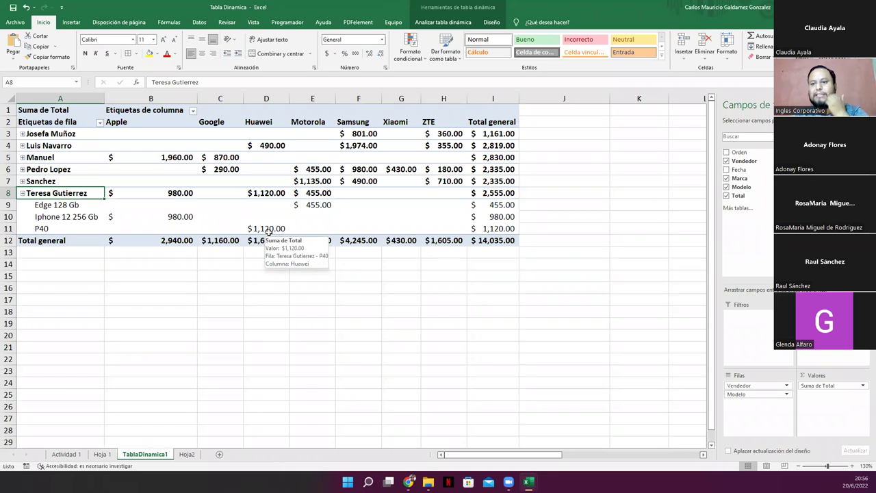
pyautogui.click(22, 181)
pyautogui.click(22, 169)
pyautogui.click(22, 157)
pyautogui.click(22, 145)
pyautogui.click(22, 134)
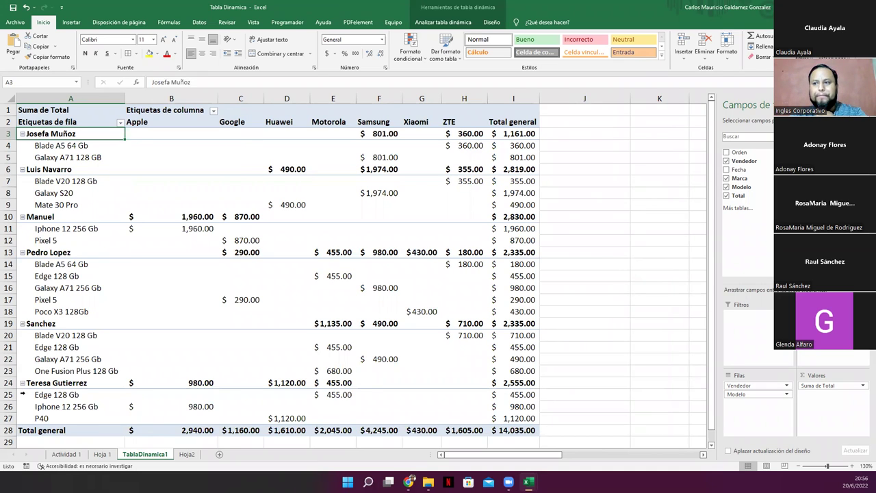
# Examine the grand total, the brand columns from ZTE to Huawei, the first seller's total and the whole Total general row
pyautogui.click(509, 431)
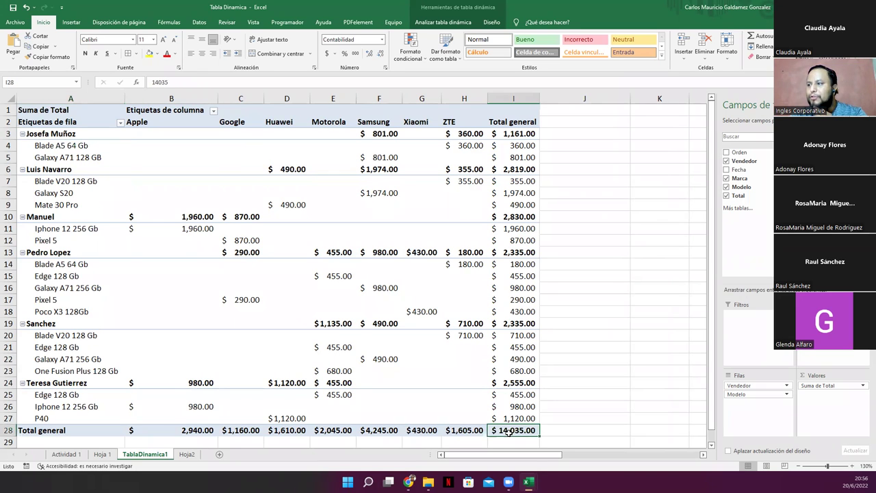
pyautogui.click(462, 118)
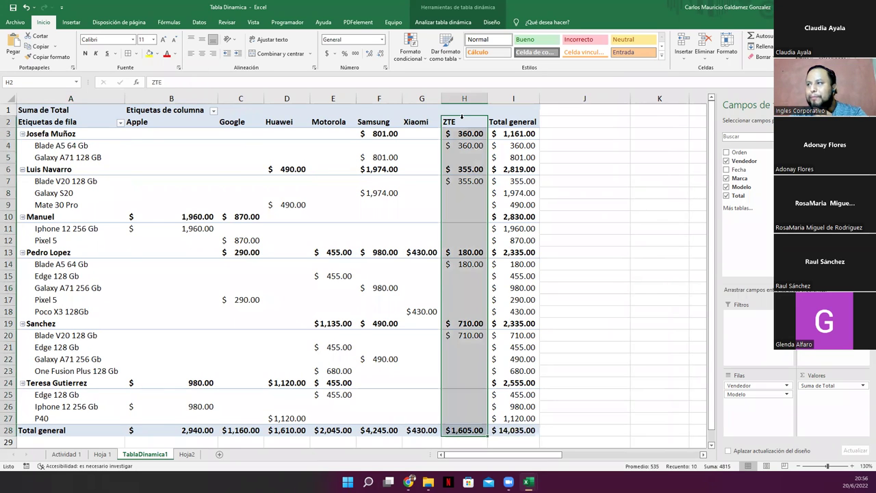
pyautogui.click(414, 121)
pyautogui.click(367, 121)
pyautogui.click(333, 121)
pyautogui.click(273, 123)
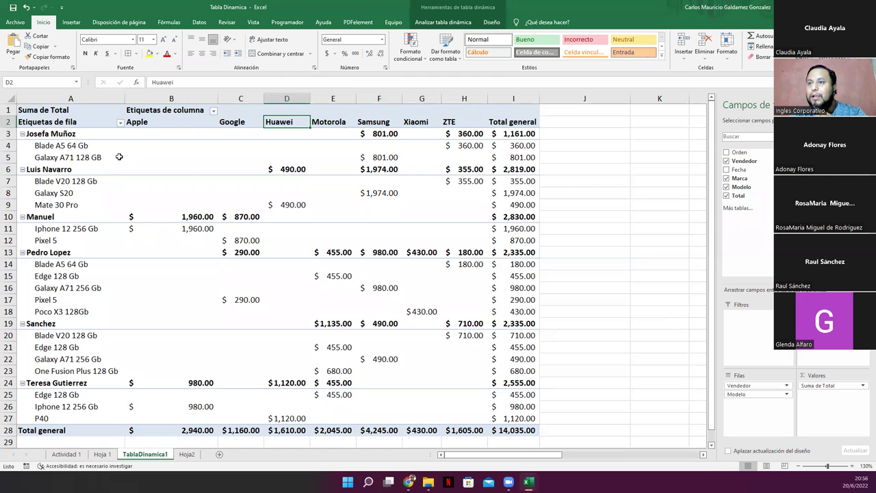
pyautogui.click(43, 134)
pyautogui.click(506, 136)
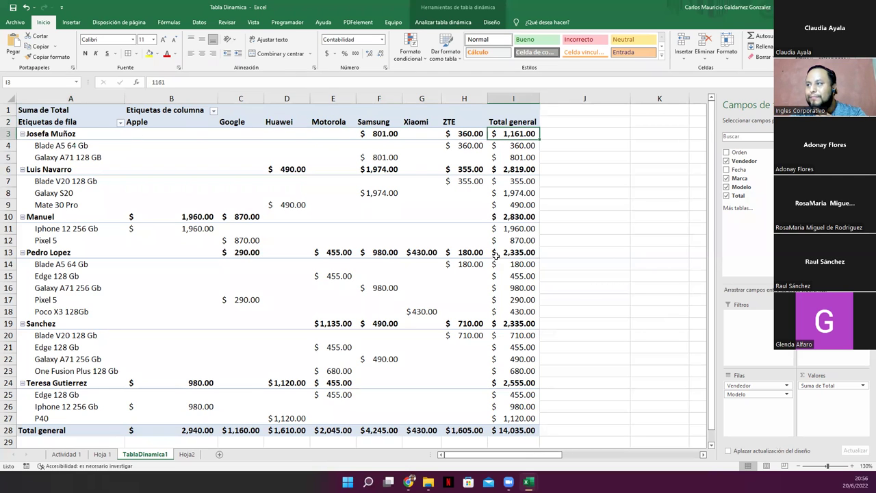
pyautogui.click(506, 430)
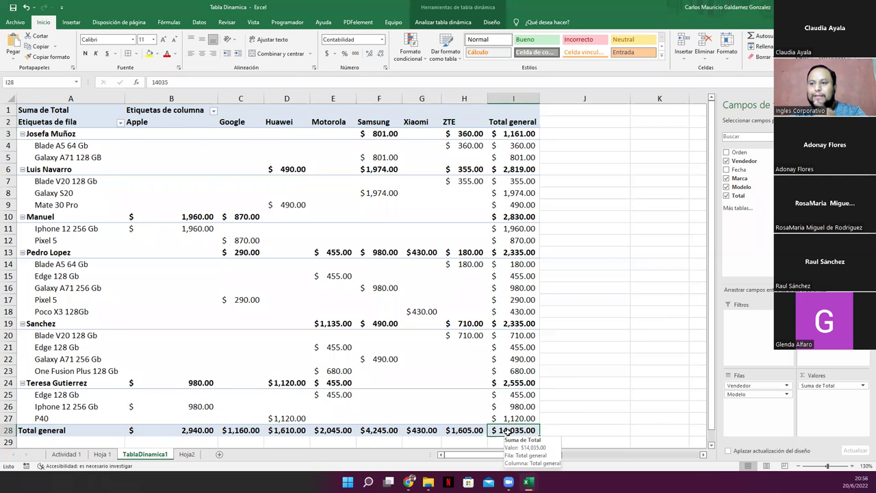
pyautogui.click(171, 431)
pyautogui.moveTo(222, 430); pyautogui.dragTo(513, 431)
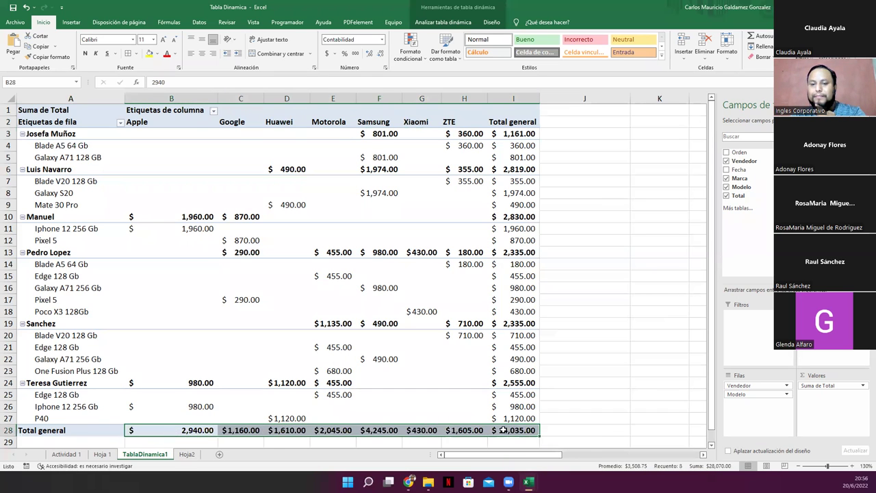
pyautogui.click(266, 344)
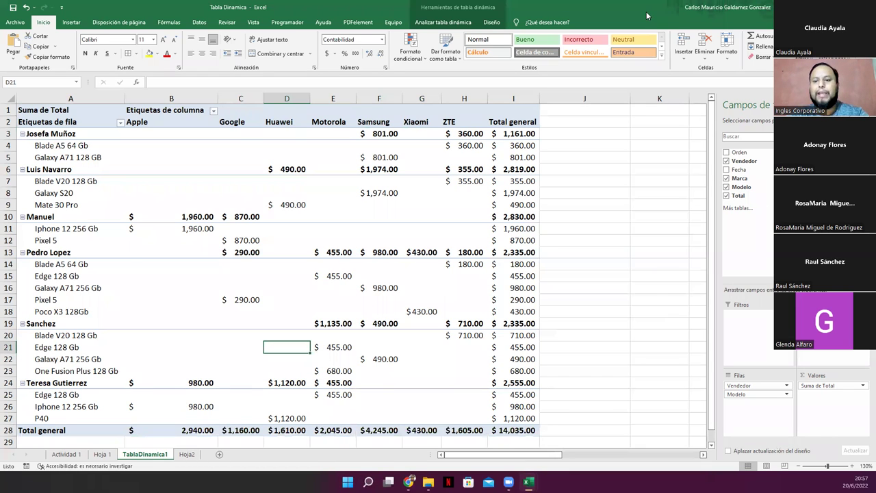
# Paste a screenshot of the expanded pivot table into Hoja2 and return to TablaDinamica1
pyautogui.click(187, 454)
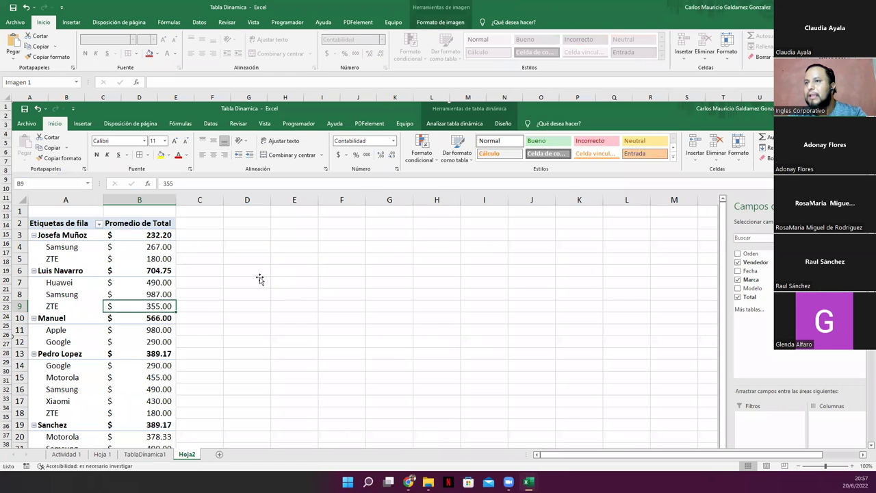
pyautogui.hotkey('ctrl', 'v')
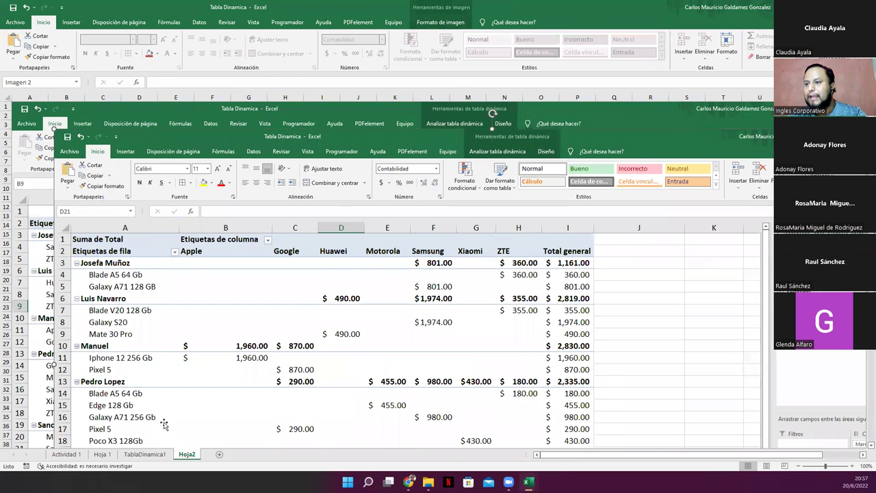
pyautogui.click(146, 454)
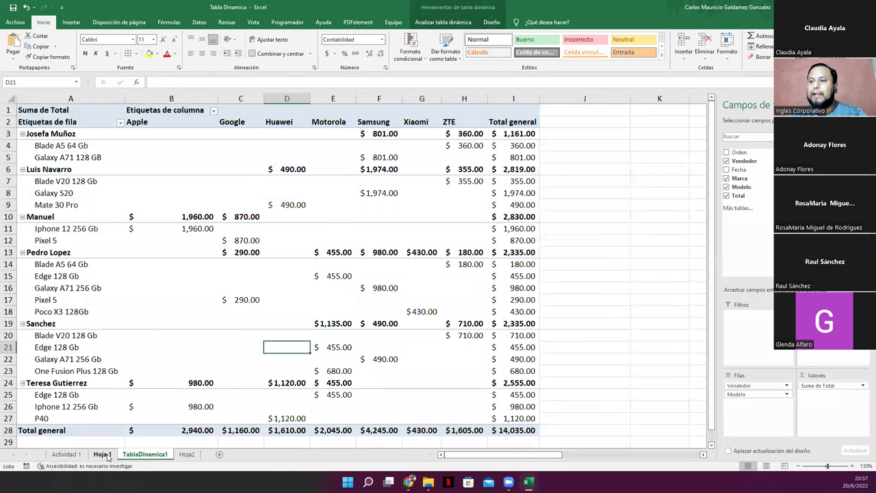
# Paste a screenshot of the sales data on Hoja 1 into Hoja2
pyautogui.click(103, 455)
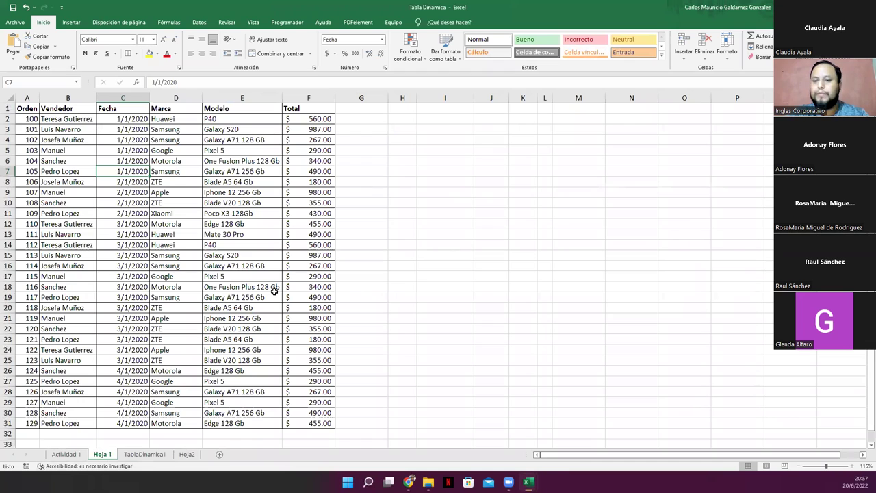
pyautogui.click(341, 286)
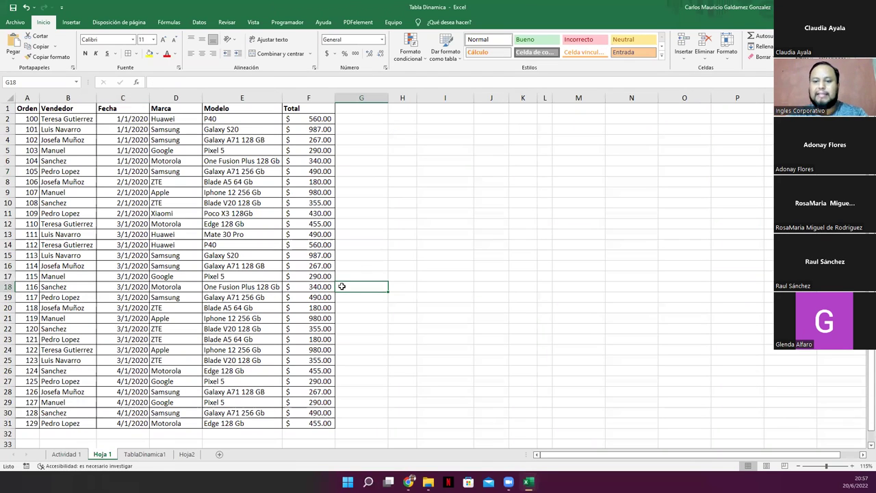
pyautogui.click(145, 453)
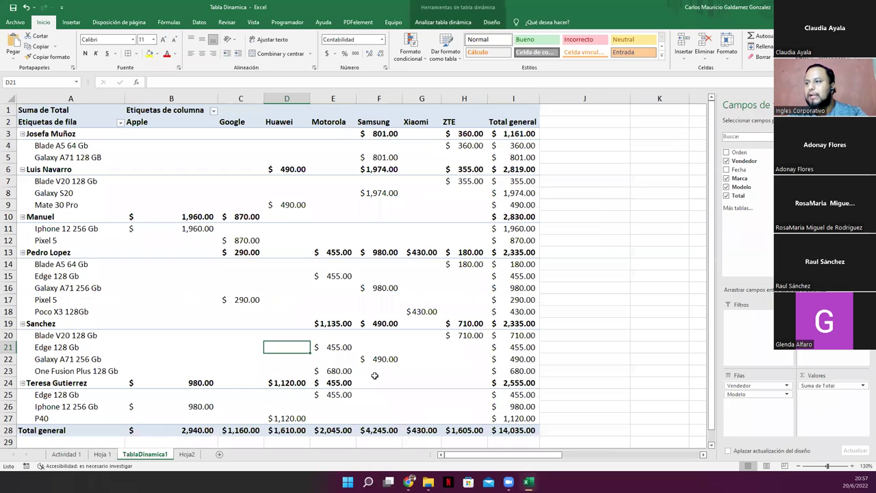
pyautogui.click(187, 454)
pyautogui.click(102, 454)
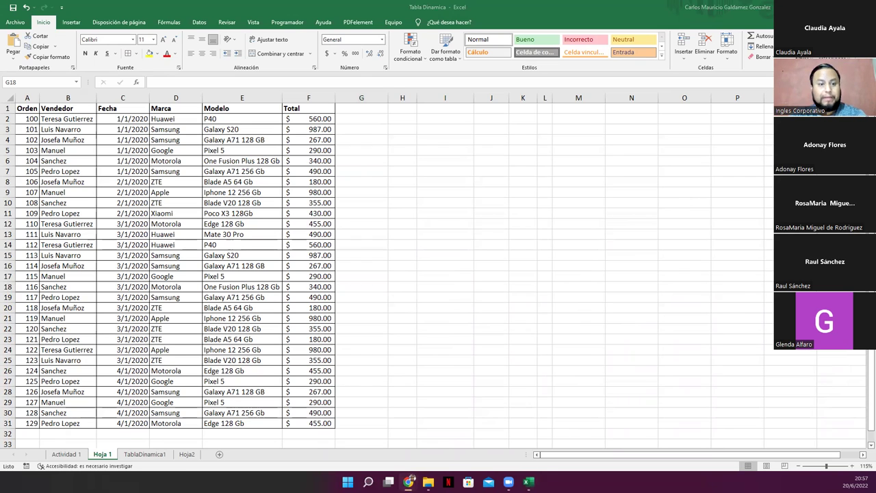
# Read the four pivot table instructions on Actividad 1 and revisit the Hoja 1, Hoja2 and TablaDinamica1 sheets
pyautogui.click(67, 454)
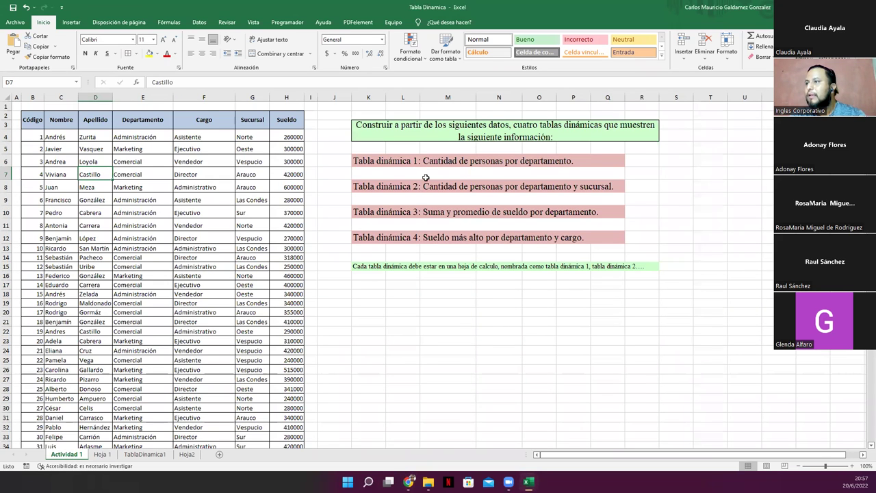
pyautogui.moveTo(382, 128); pyautogui.dragTo(401, 266)
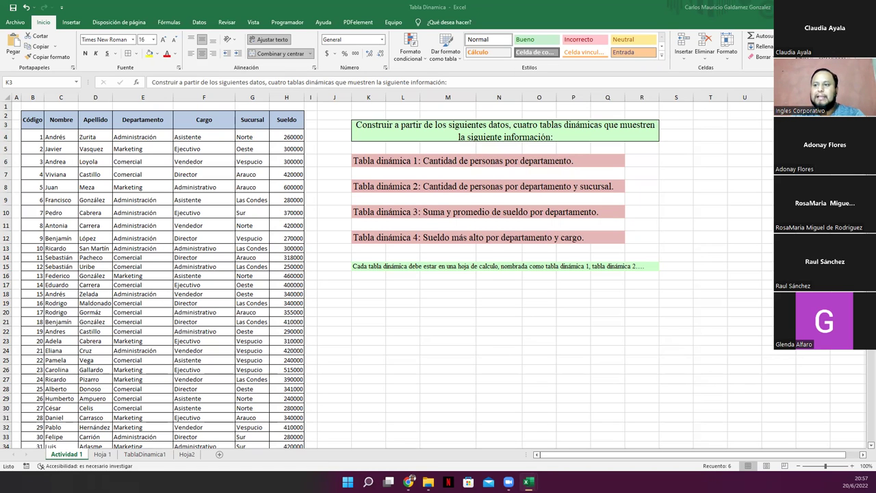
pyautogui.click(102, 455)
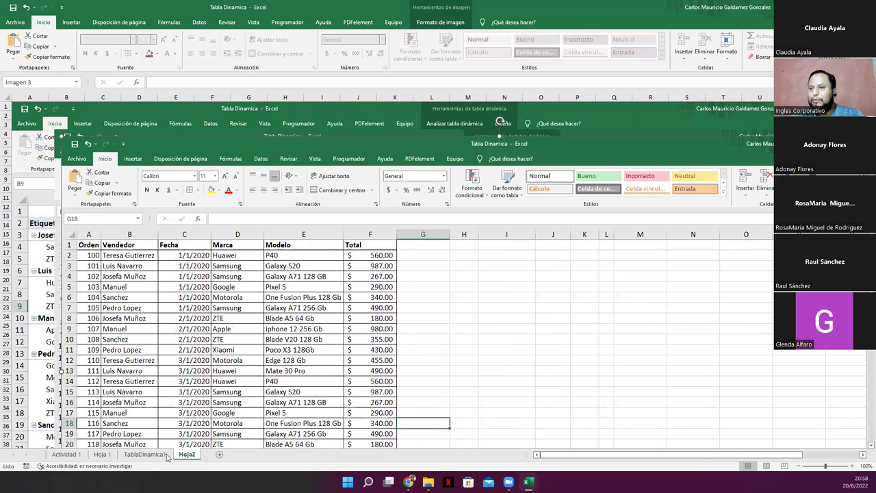
pyautogui.click(144, 454)
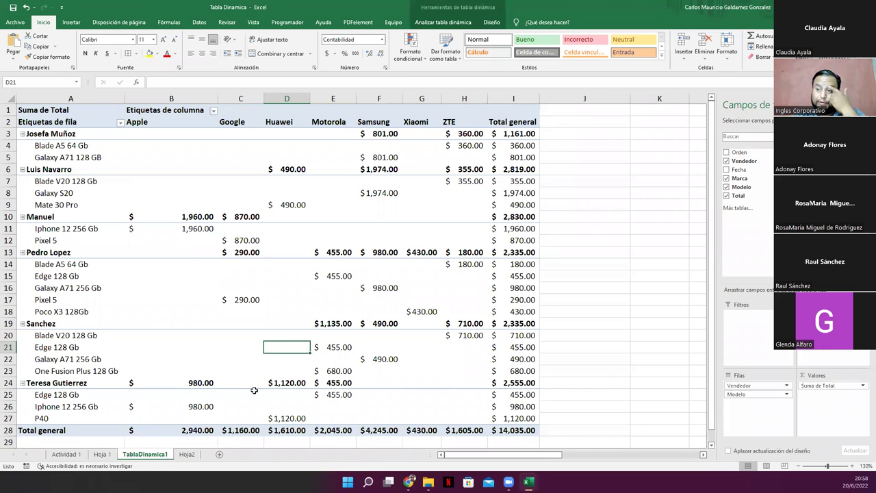
pyautogui.click(102, 454)
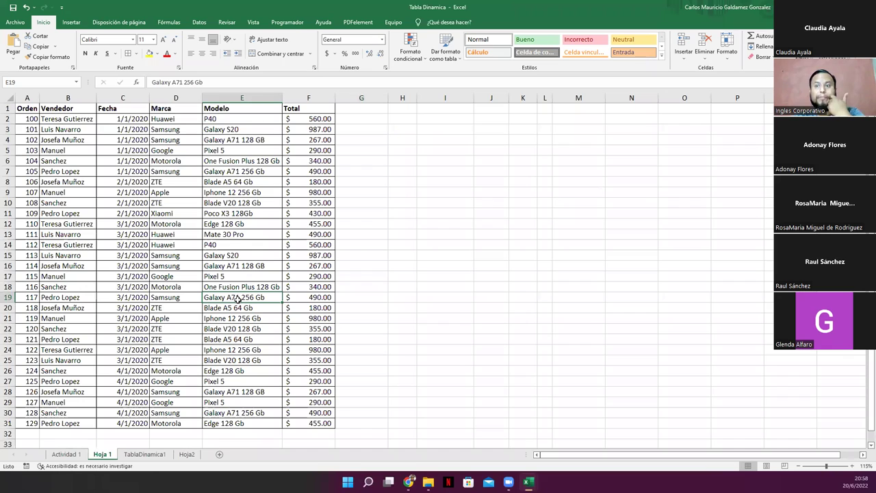
# Examine the employee records on Actividad 1 from first to last Código, and the Nombre, Cargo, Sucursal and Sueldo headings
pyautogui.click(66, 455)
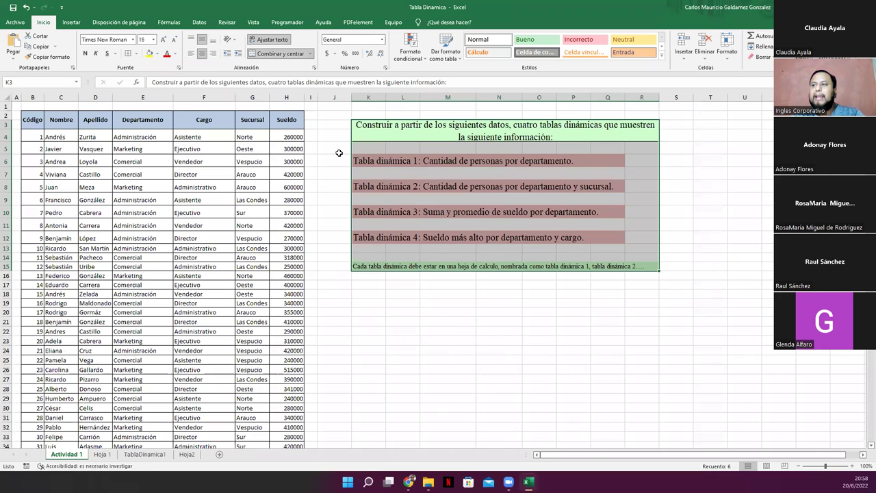
pyautogui.scroll(-3, 246, 318)
pyautogui.scroll(3, 246, 318)
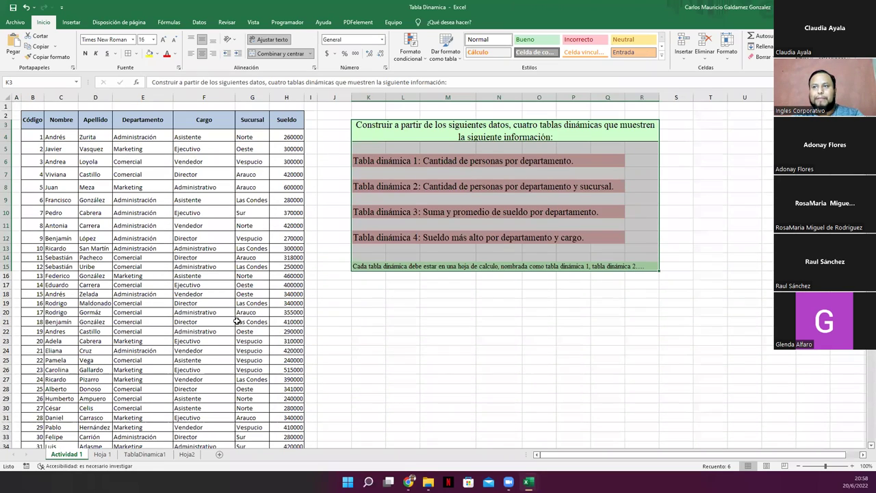
pyautogui.click(34, 146)
pyautogui.click(33, 139)
pyautogui.hotkey('ctrl', 'shift', 'Down')
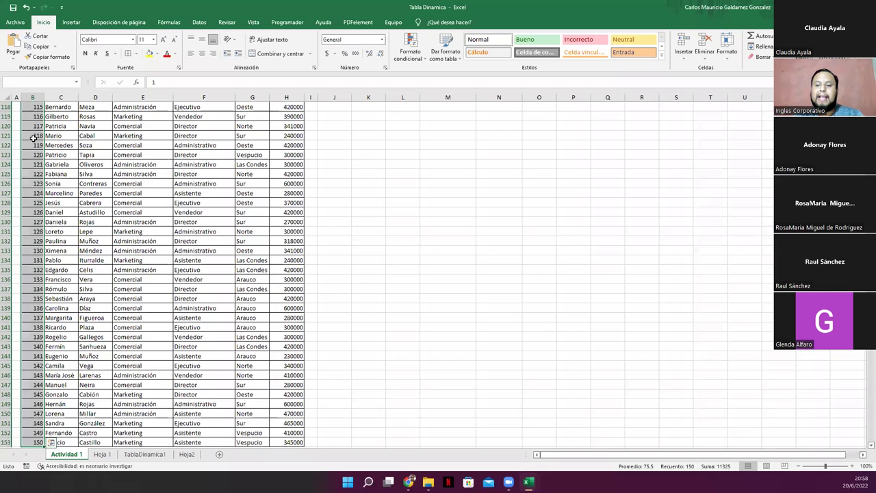
pyautogui.hotkey('ctrl', 'Up')
pyautogui.press('Right')
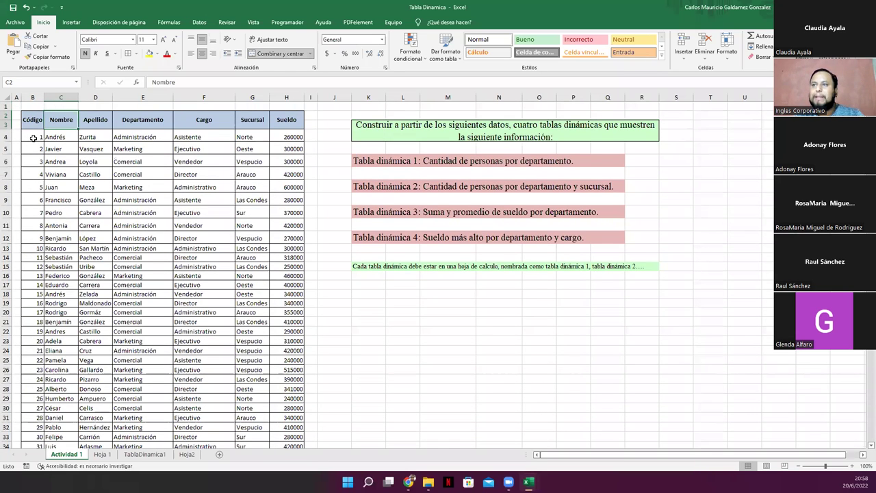
pyautogui.click(209, 123)
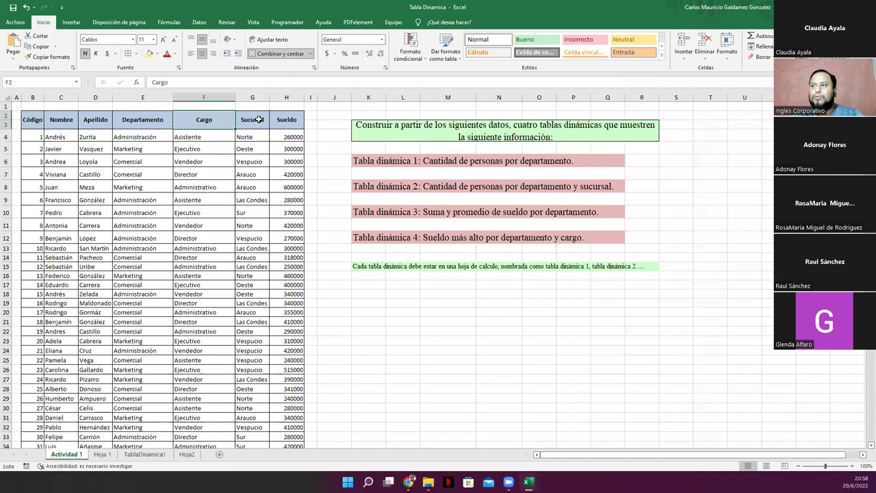
pyautogui.click(251, 120)
pyautogui.click(291, 120)
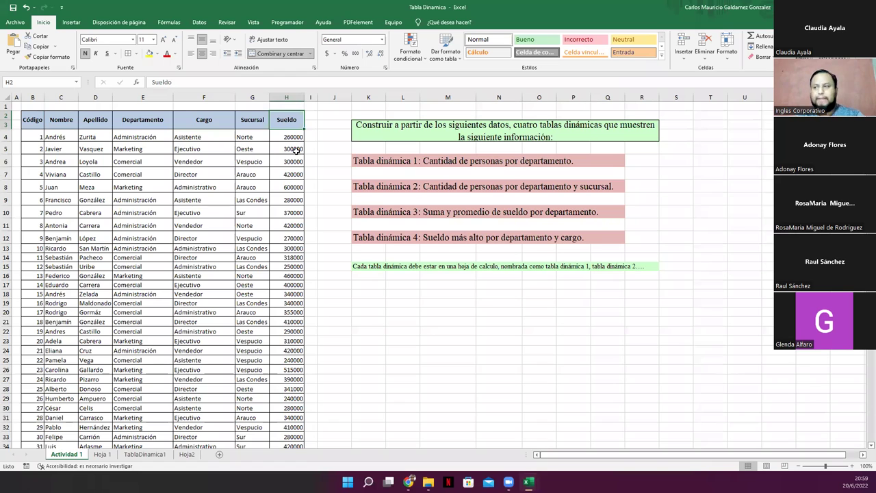